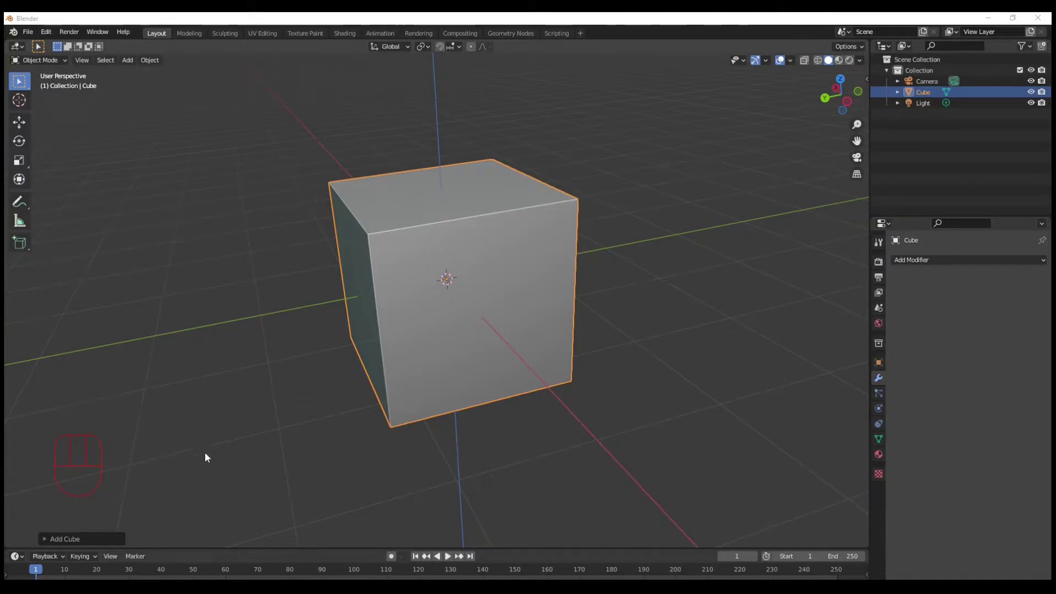
middle_click_drag(196, 420, 259, 387)
middle_click_drag(514, 300, 540, 327)
key("Tab")
key("Tab")
key("Tab")
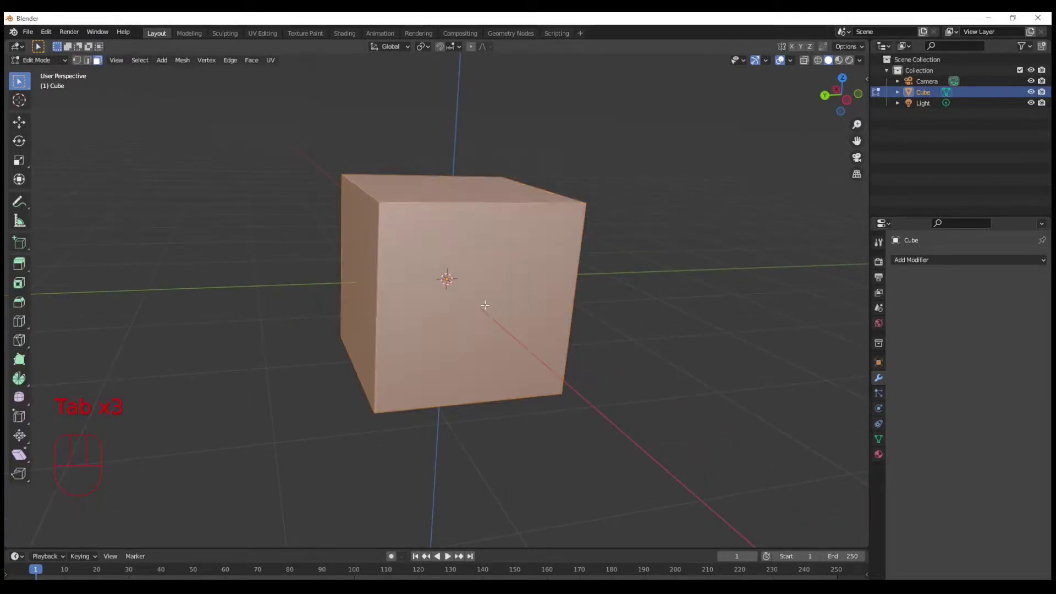
key("n")
key("n")
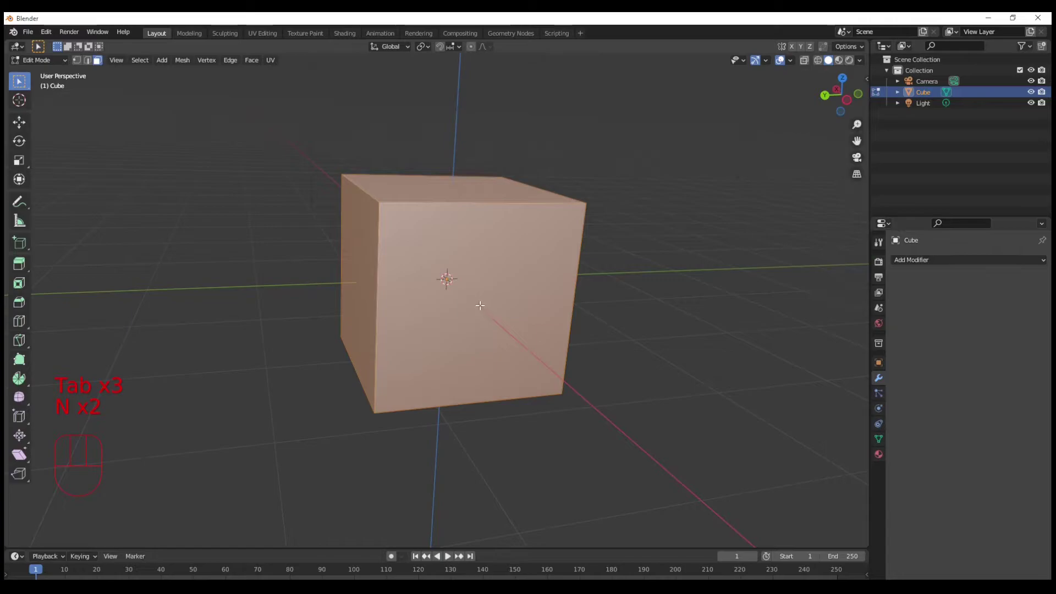
key("Tab")
middle_click_drag(247, 338, 288, 259)
left_click(269, 257)
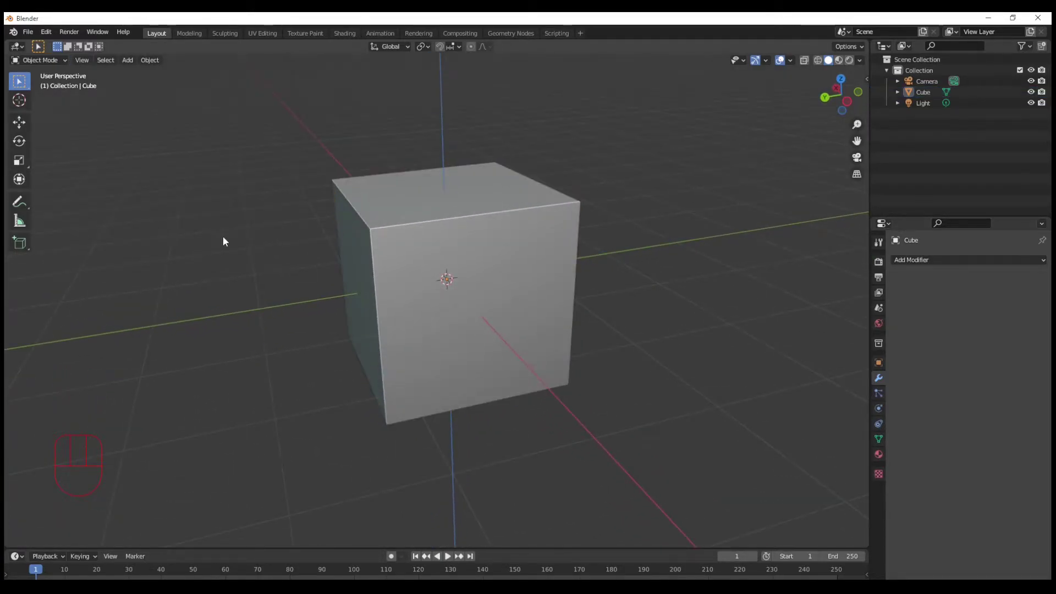
middle_click_drag(395, 338, 481, 275)
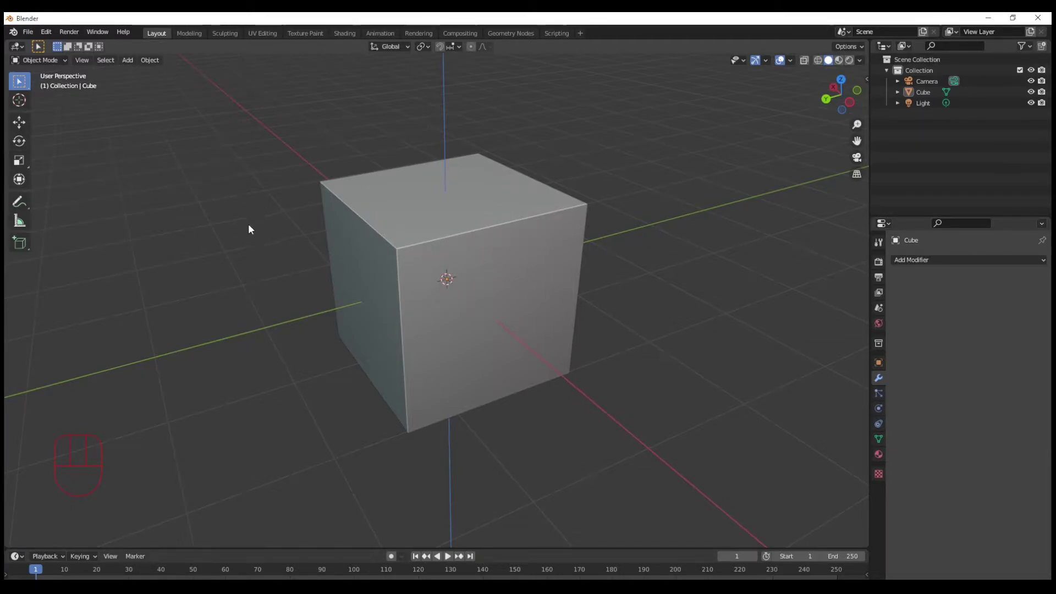
- Select the cube, switch it to Edit Mode and return it to Object Mode
left_click(392, 207)
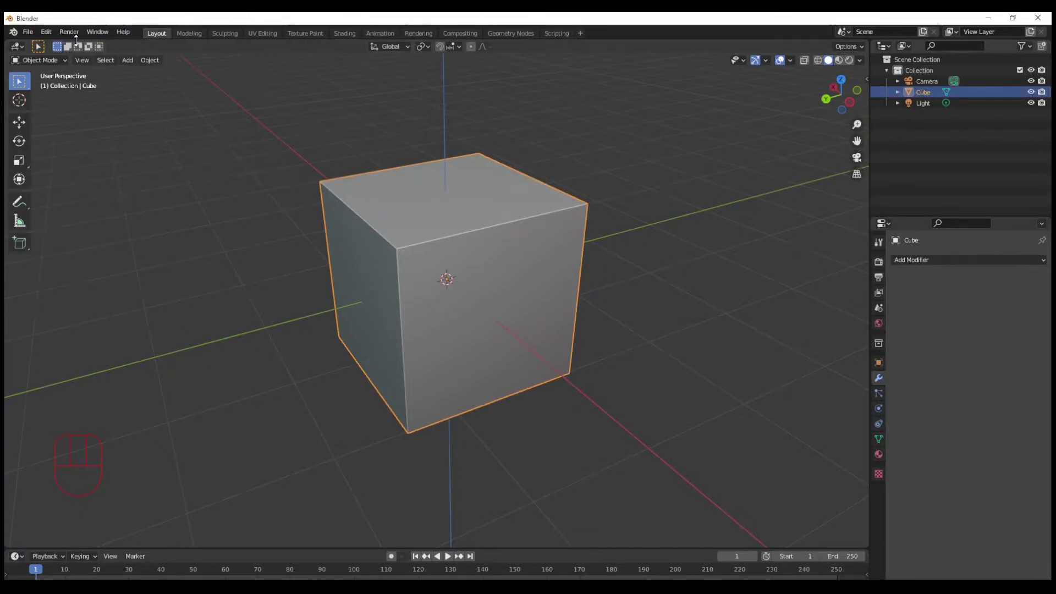
left_click(53, 60)
left_click(47, 85)
left_click(206, 243)
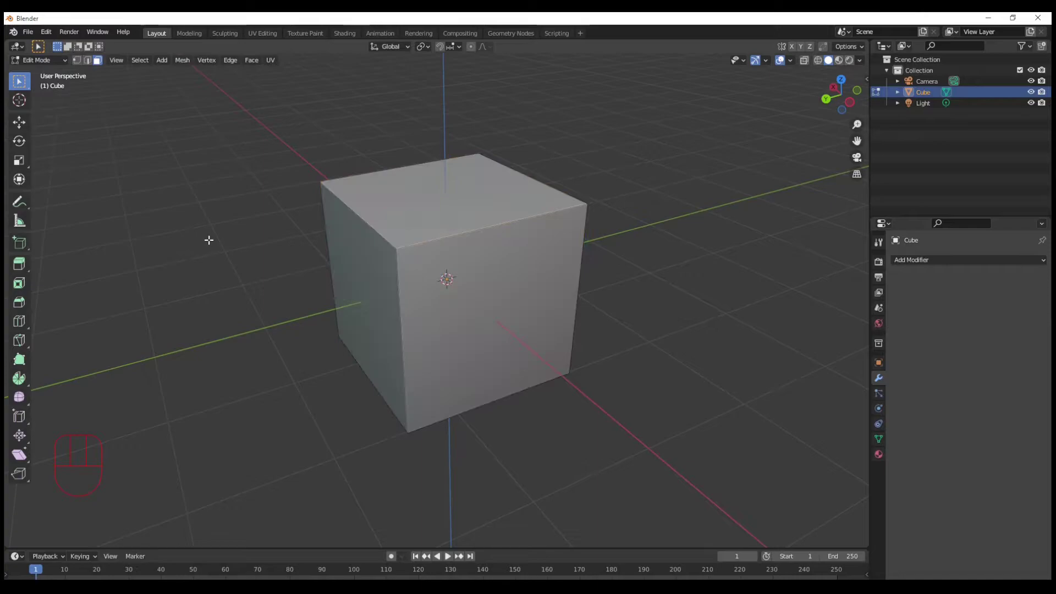
left_click(51, 62)
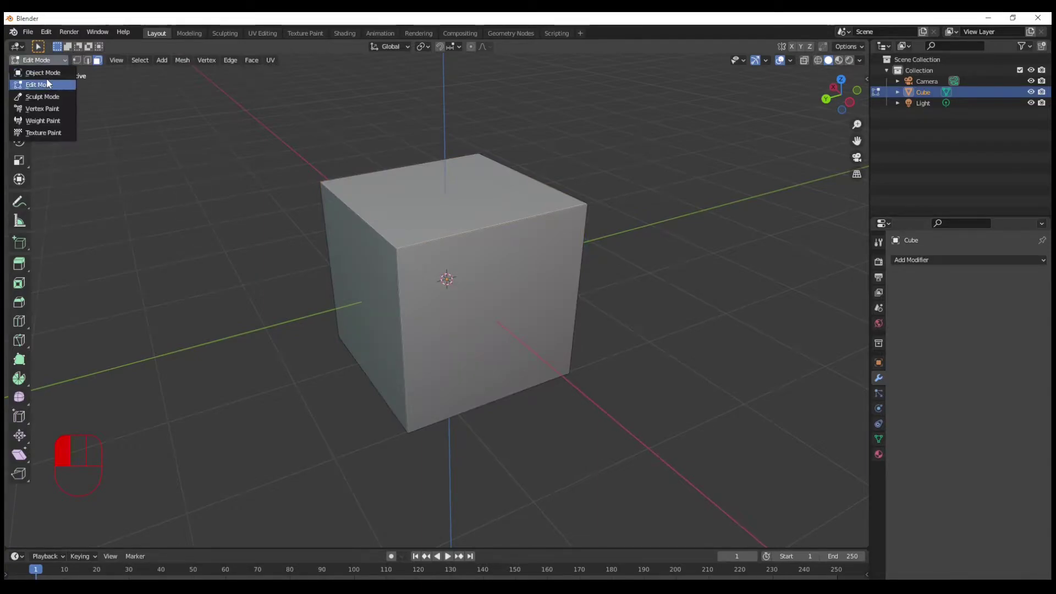
left_click(50, 75)
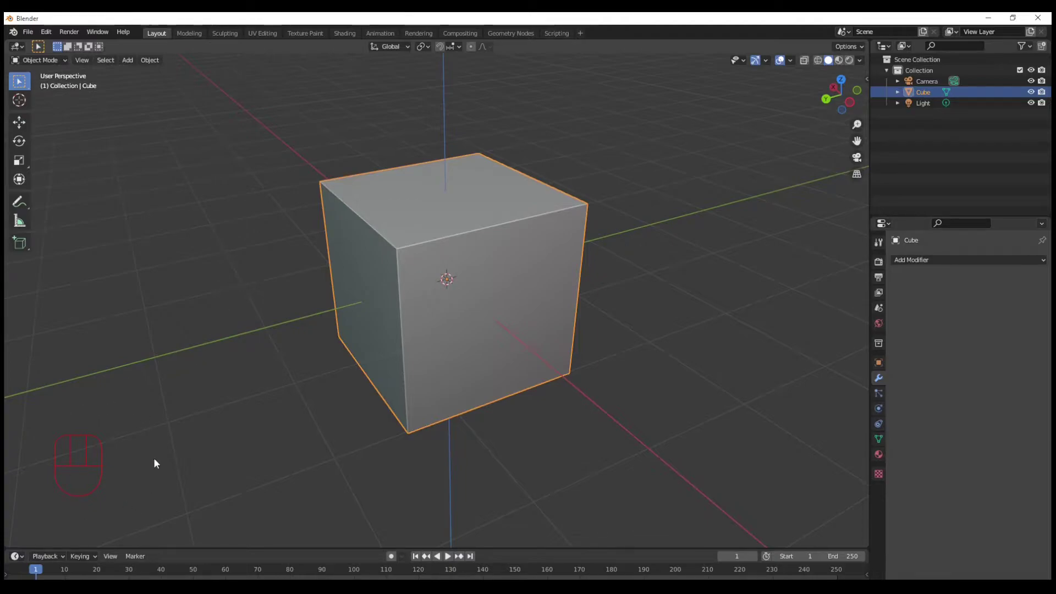
- Toggle the cube into Edit Mode and back once more, finishing with the cube deselected
key("Tab")
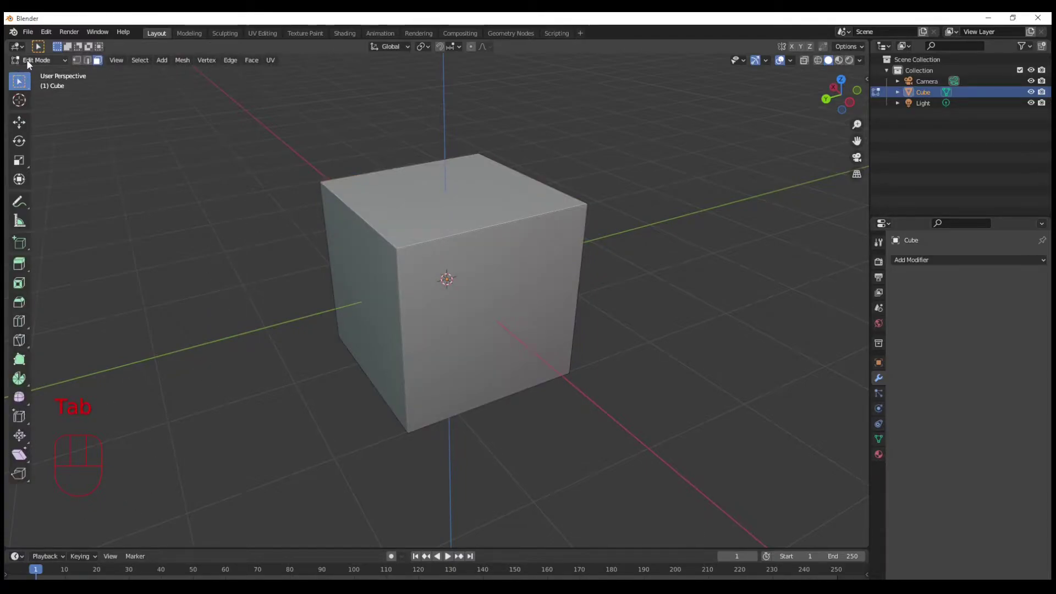
key("Tab")
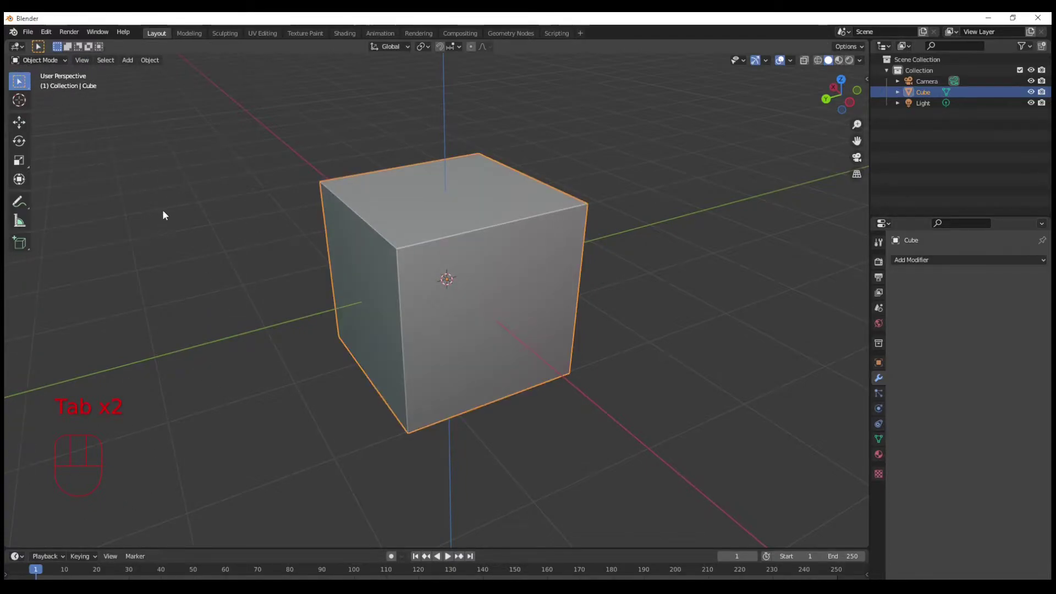
middle_click_drag(285, 253, 578, 364)
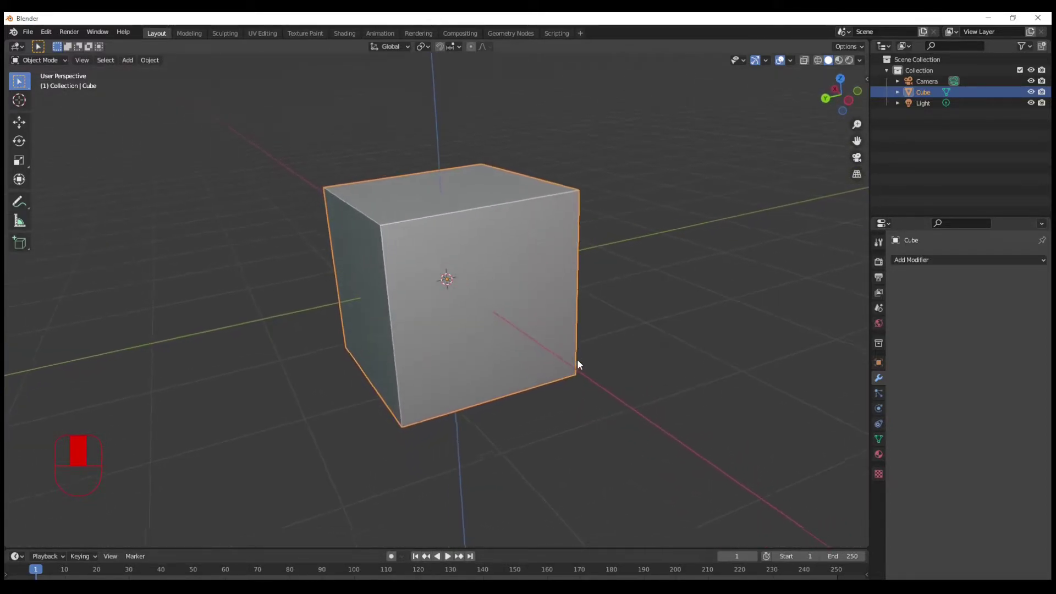
left_click(219, 256)
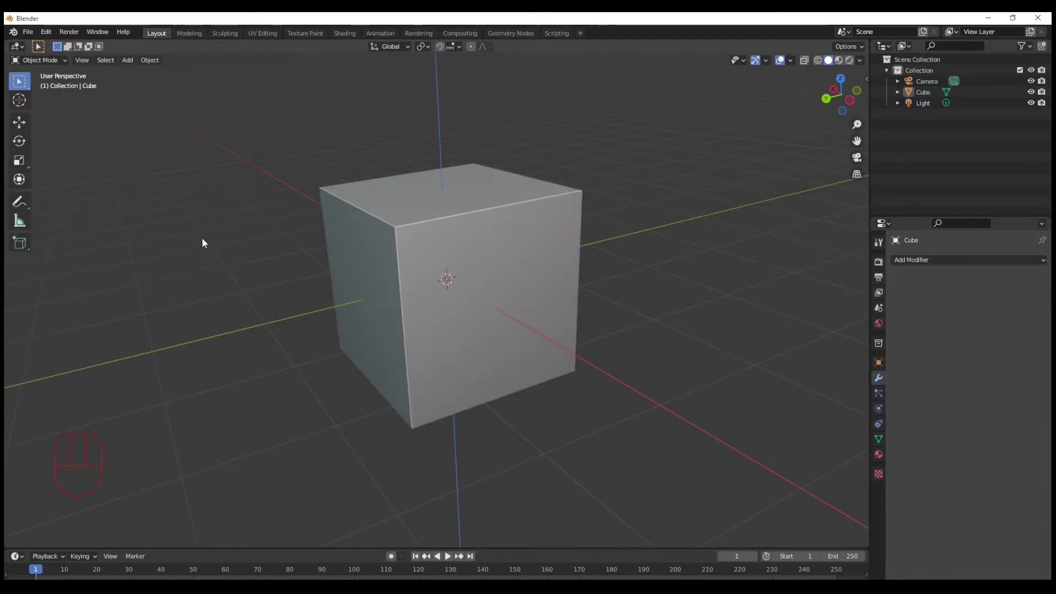
- Enter Edit Mode on the cube and examine its mesh in wireframe before restoring solid shading
left_click(527, 272)
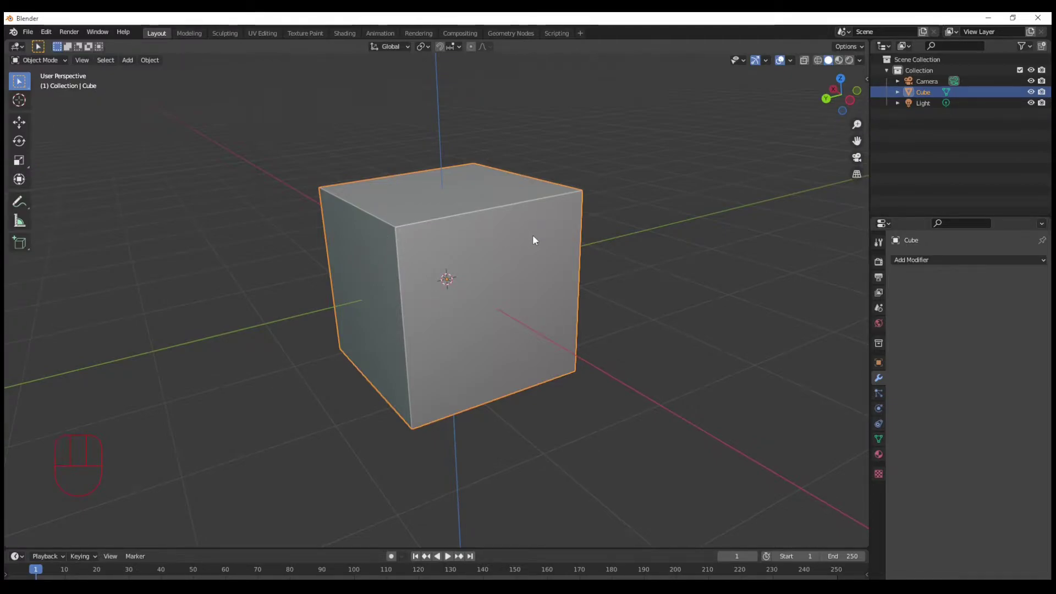
key("Tab")
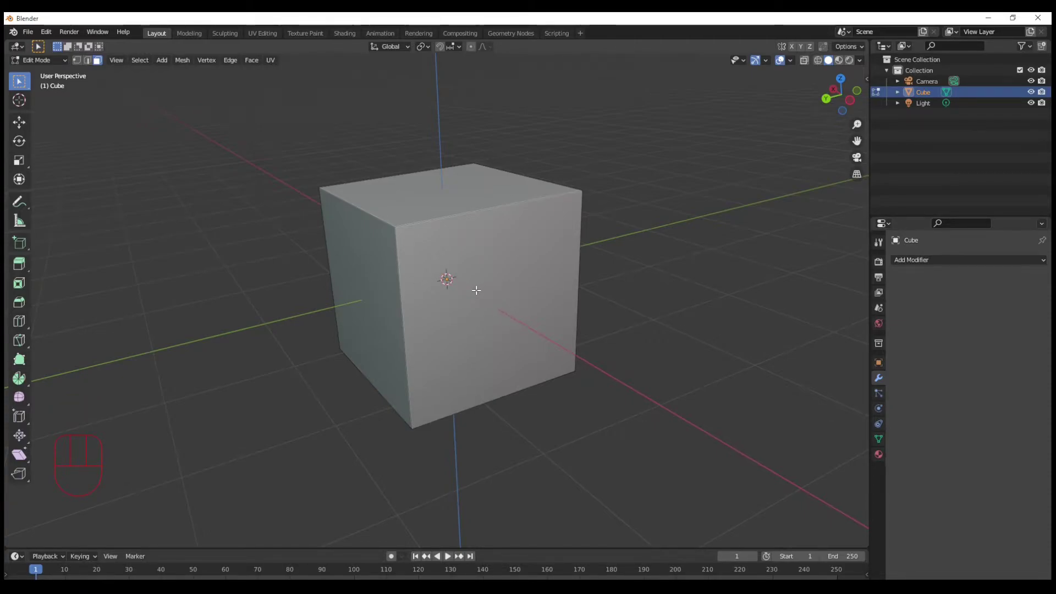
key("shift+z")
middle_click_drag(464, 281, 419, 239)
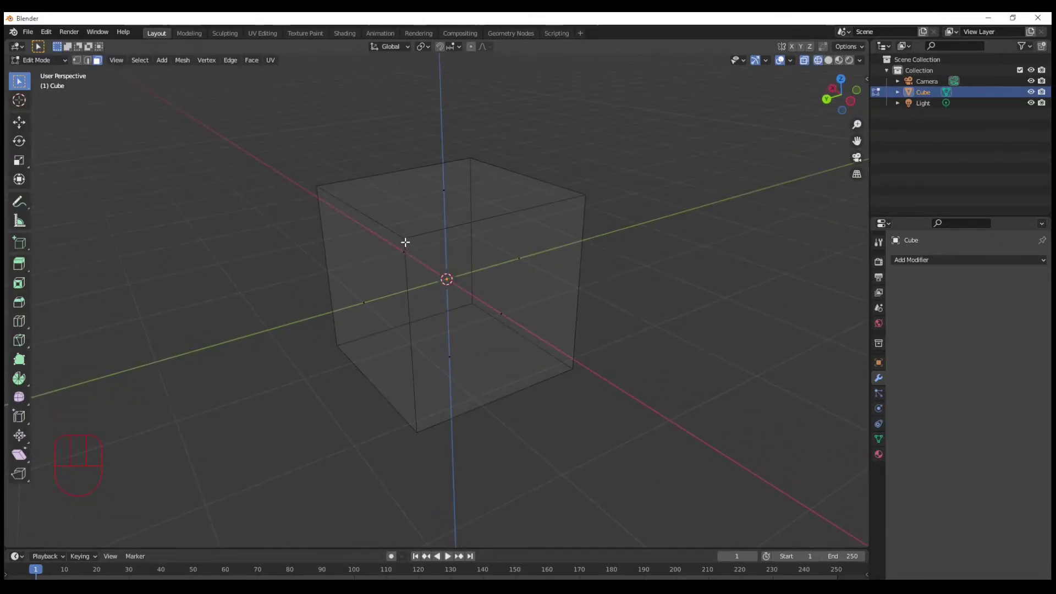
key("shift+z")
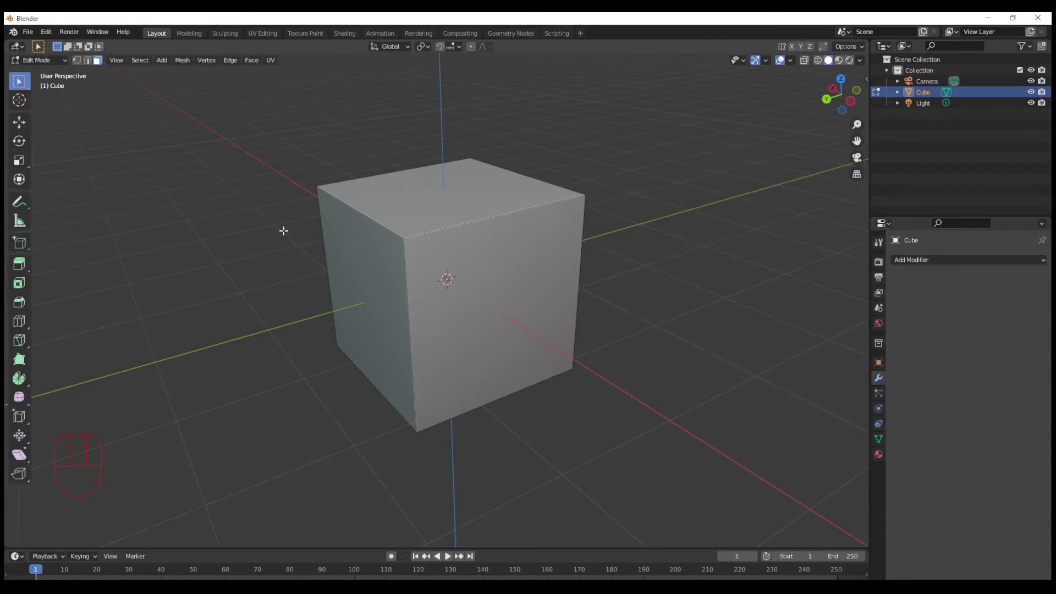
- In face selection mode, extrude the cube's side face facing the positive X axis outward by about 1 m
middle_click_drag(309, 299, 600, 316)
key("3")
left_click(496, 272)
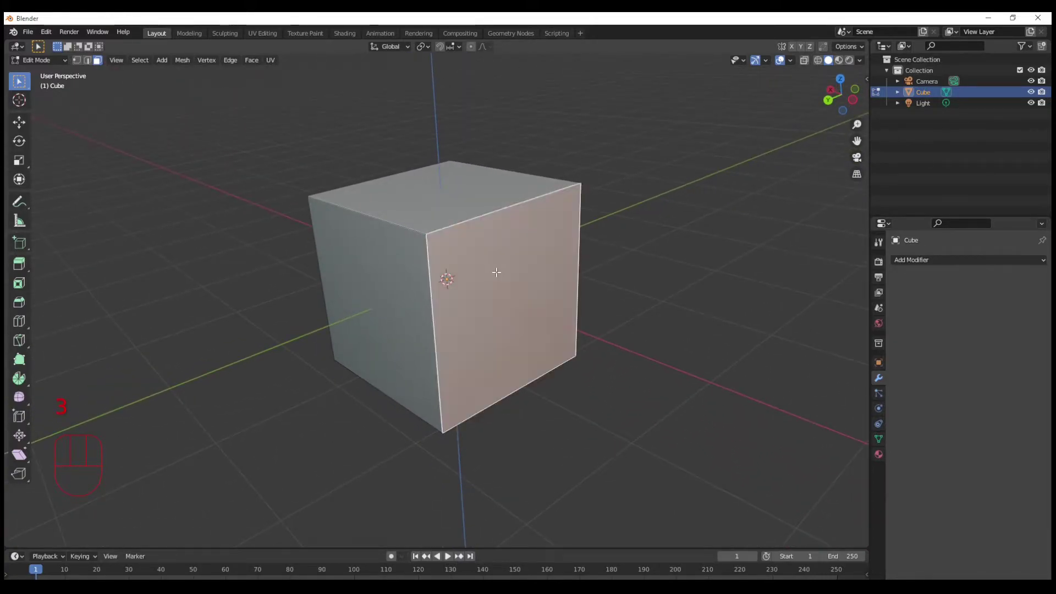
key("e")
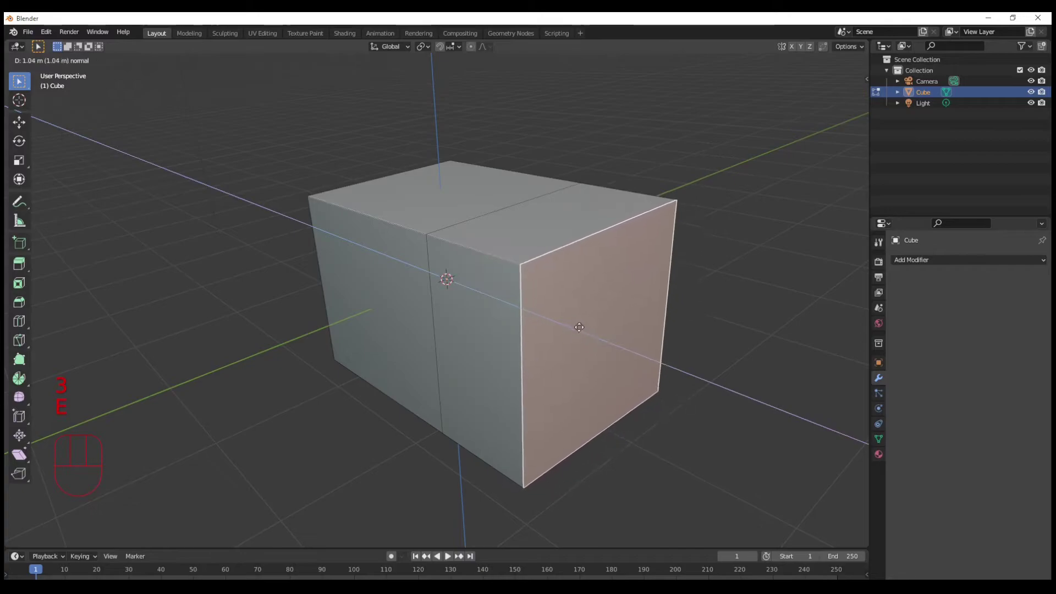
left_click(583, 329)
- Scale down the extruded end face uniformly so the extrusion tapers
key("s")
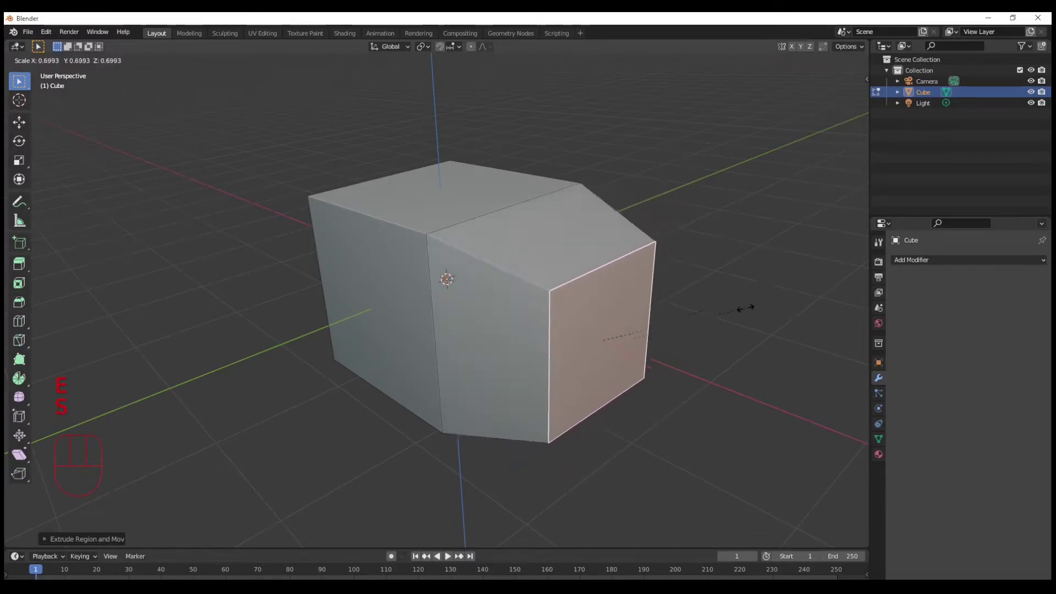
left_click(702, 332)
middle_click_drag(488, 415, 521, 303)
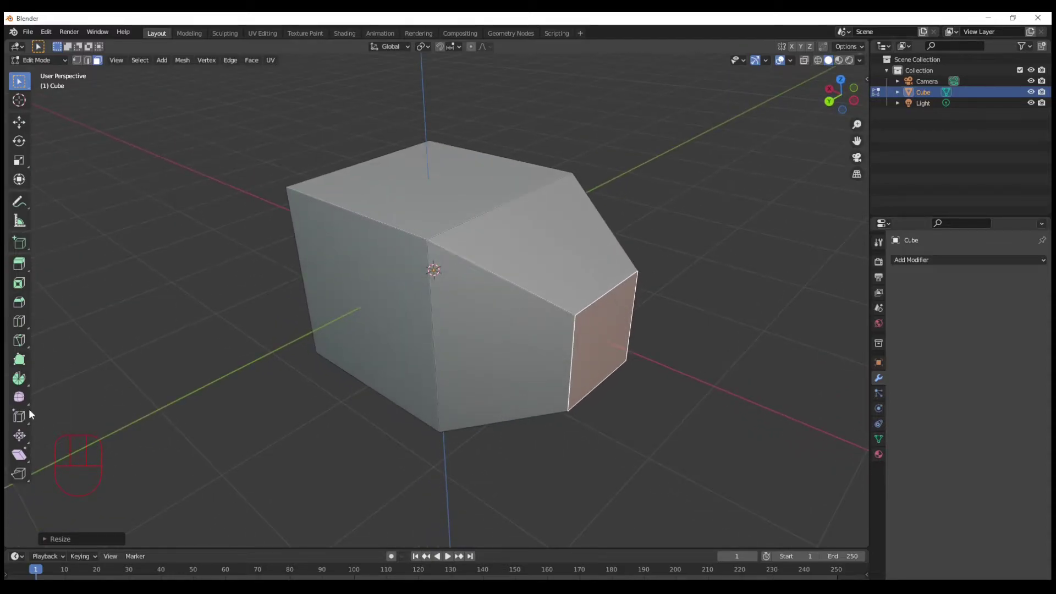
middle_click_drag(278, 409, 256, 404)
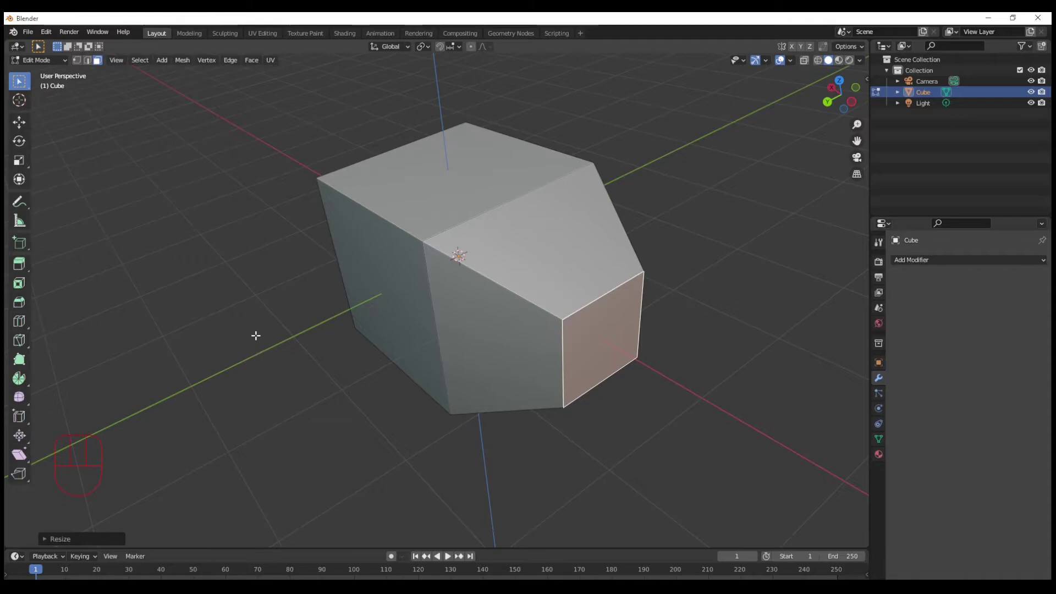
- Undo the face scaling and extrusion, going back to the plain selected cube in Object Mode
key("ctrl+z")
key("ctrl+z")
key("ctrl+z")
key("ctrl+z")
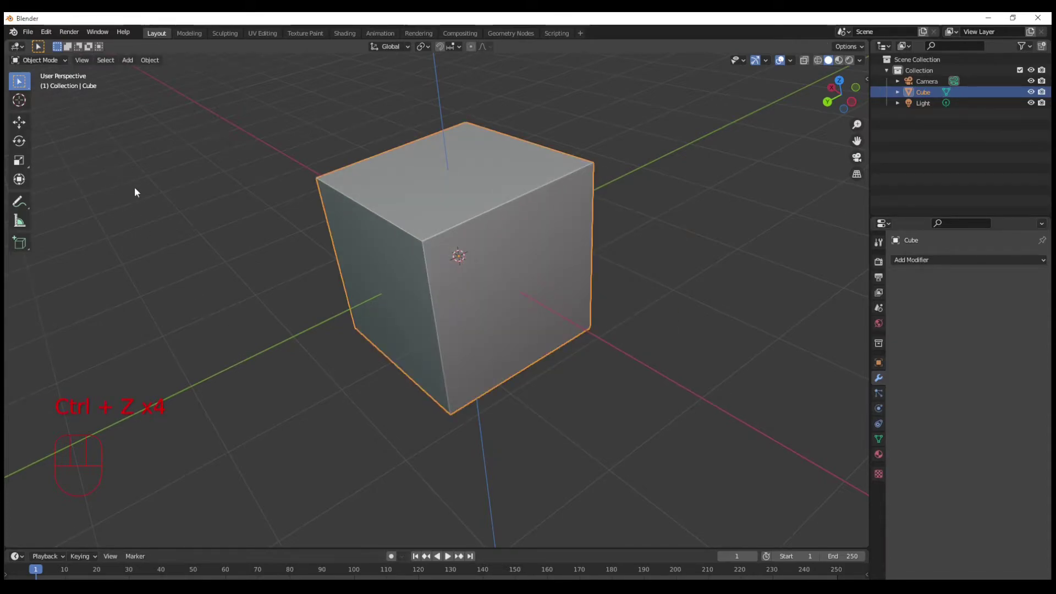
- Add a Bevel modifier to the selected cube
middle_click_drag(123, 172, 172, 198)
middle_click_drag(582, 418, 609, 341)
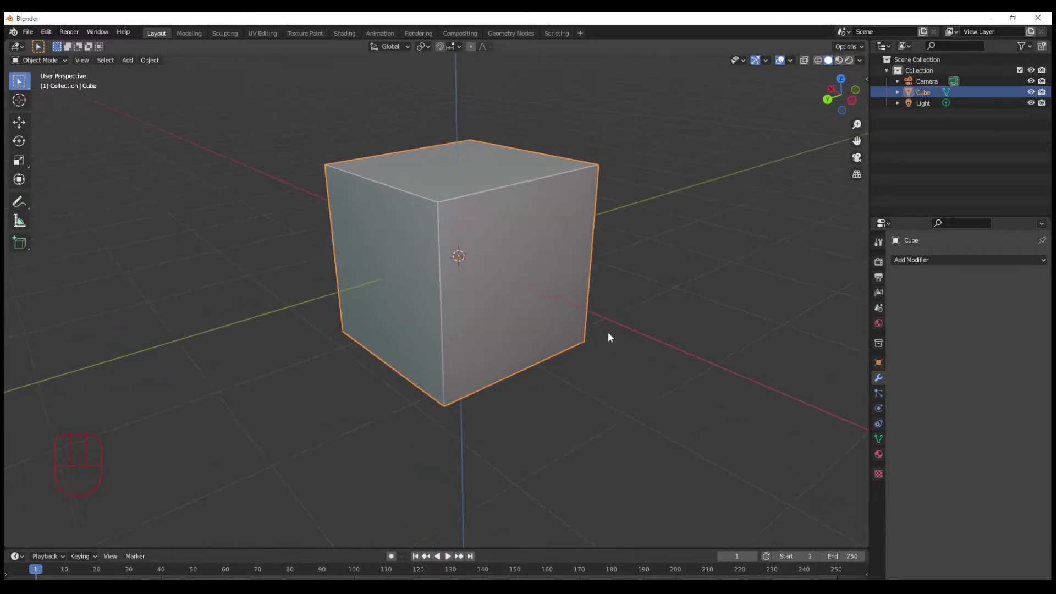
middle_click_drag(515, 260, 522, 290, "shift")
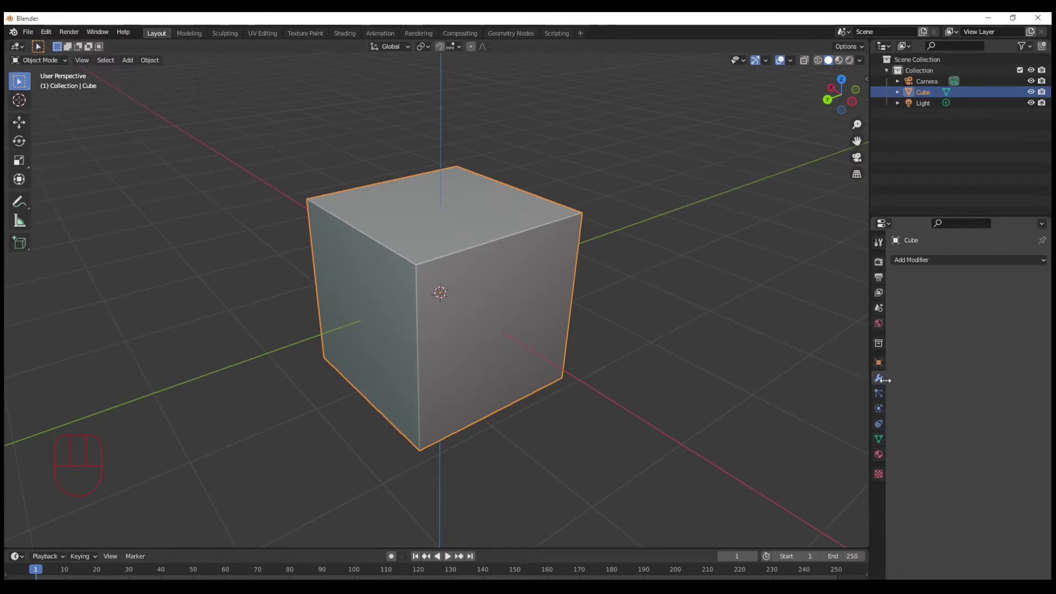
left_click(945, 260)
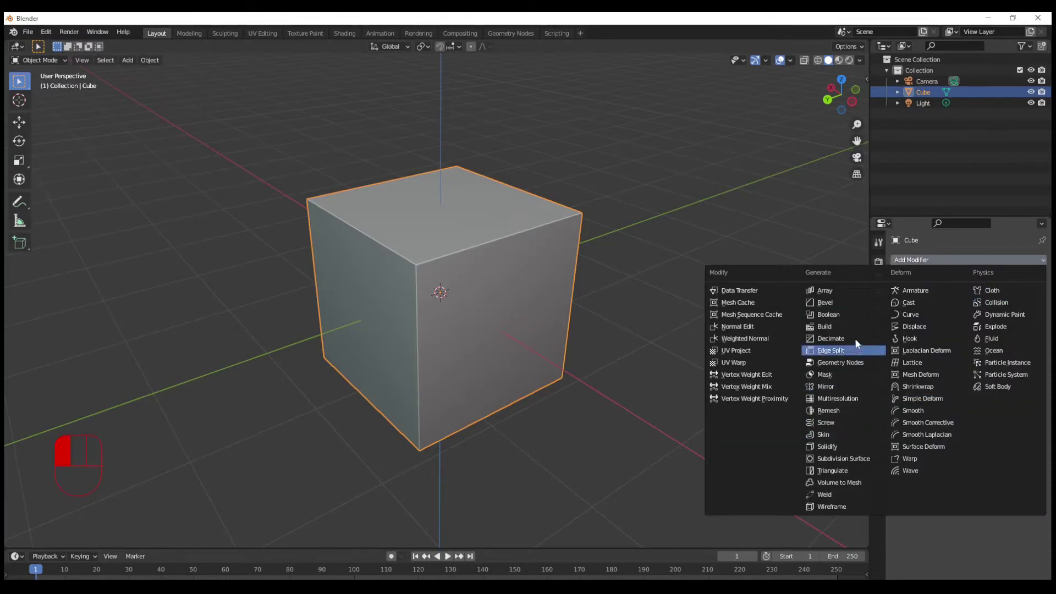
left_click(825, 302)
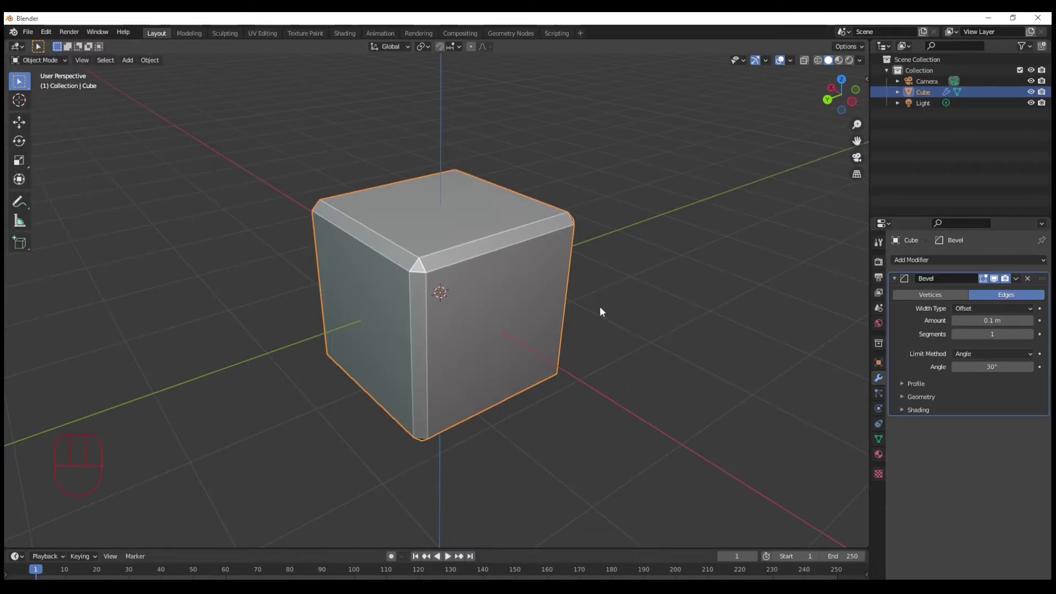
- Set the Bevel modifier's amount to 0.33 m and its segments to 5
left_click(992, 320)
left_click_drag(992, 320, 1034, 334)
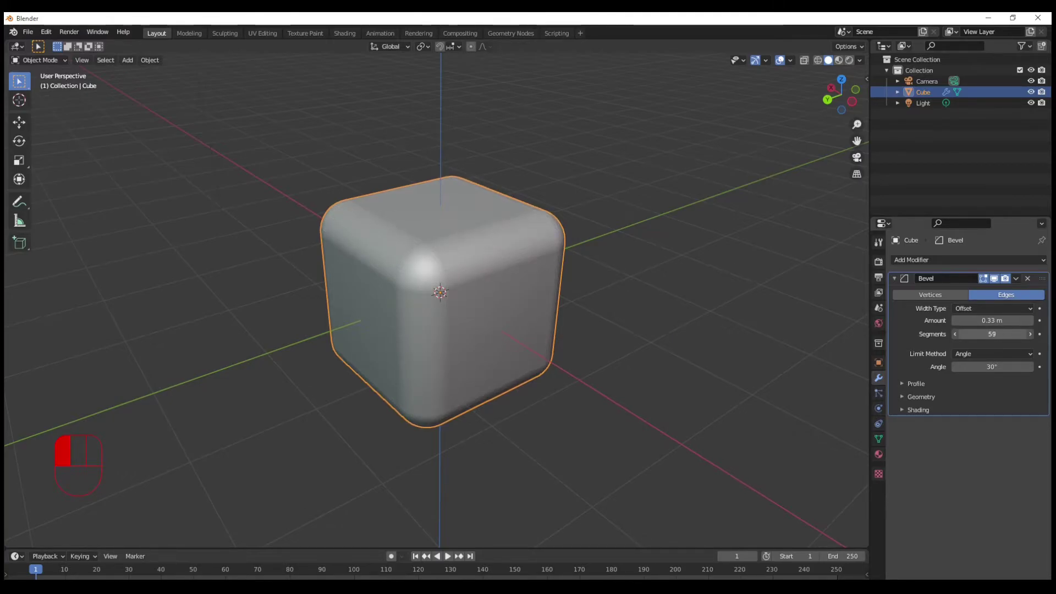
left_click_drag(992, 334, 970, 334)
left_click(440, 401)
middle_click_drag(439, 398, 475, 348)
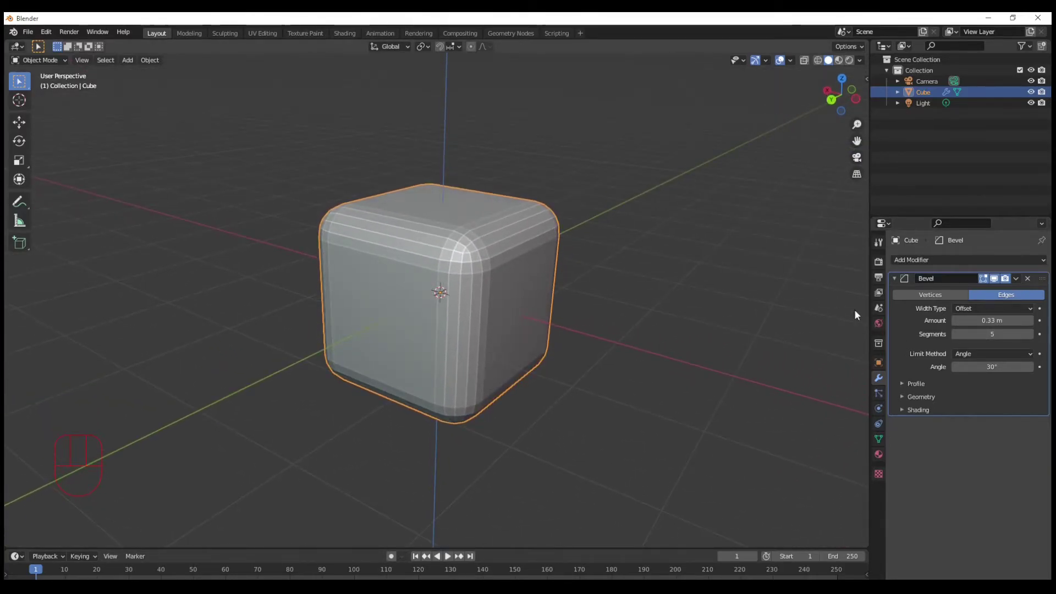
- Examine the beveled cube and compare it with its underlying mesh in Edit Mode, returning to Object Mode
middle_click_drag(551, 322, 589, 329)
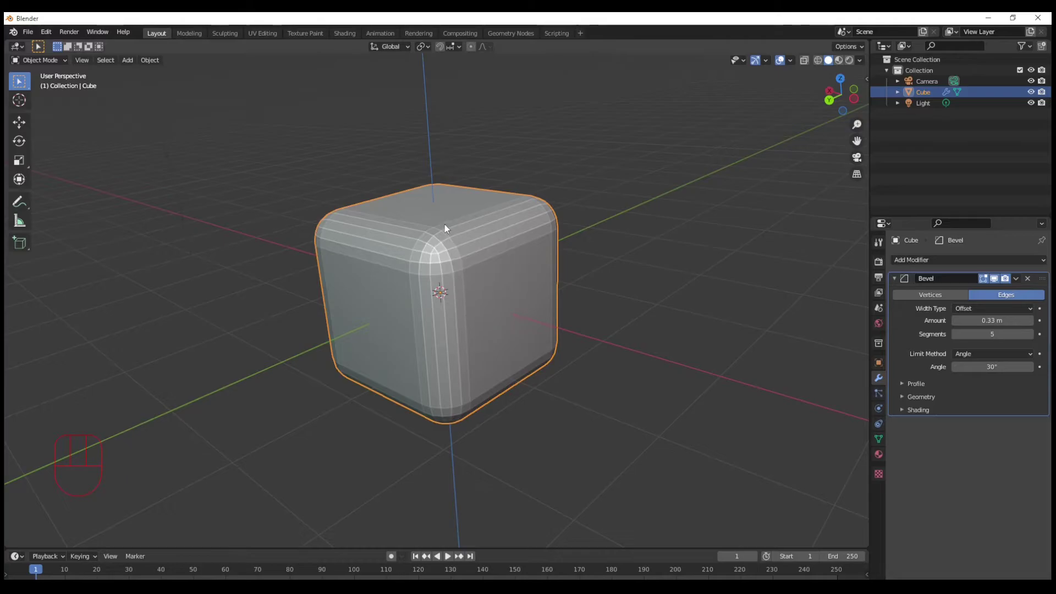
middle_click_drag(731, 357, 599, 368)
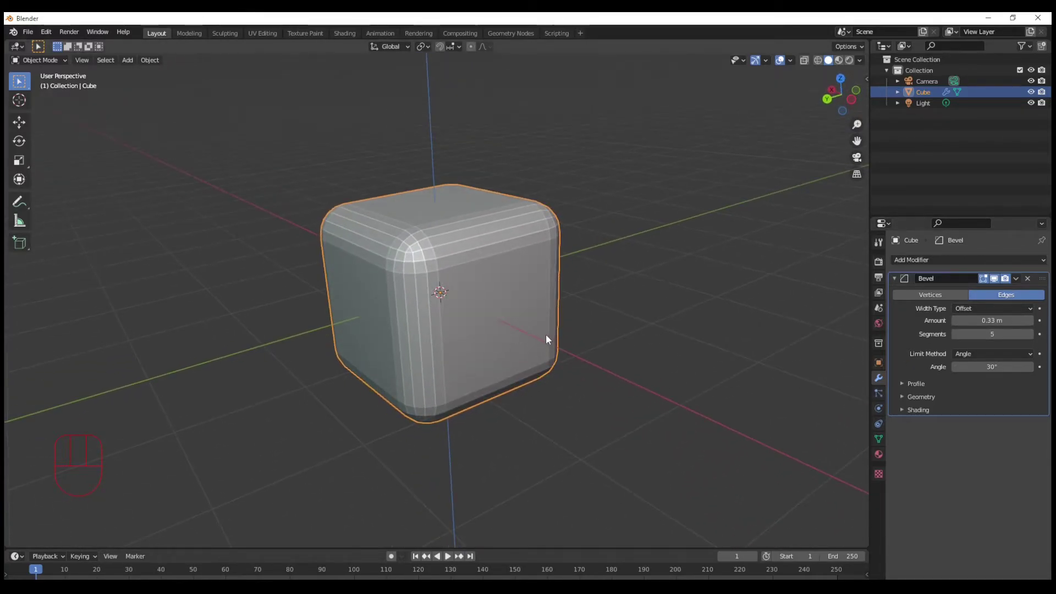
key("Tab")
middle_click_drag(679, 309, 643, 337)
middle_click_drag(536, 320, 438, 344)
key("Tab")
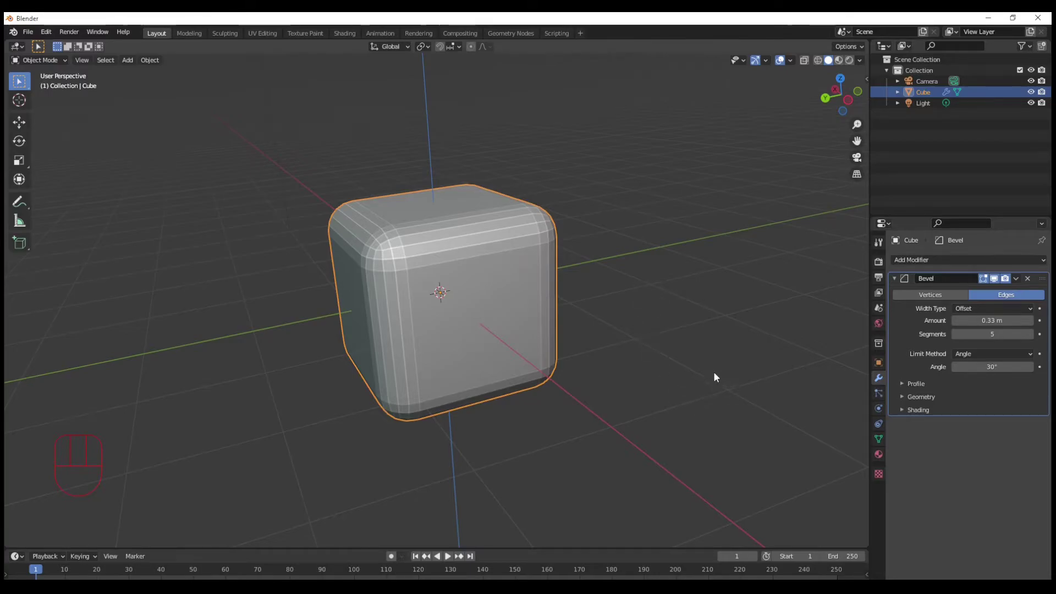
- Check whether the Bevel modifier's Apply option is available in Object Mode and in Edit Mode, without applying it
left_click_drag(1015, 280, 967, 298)
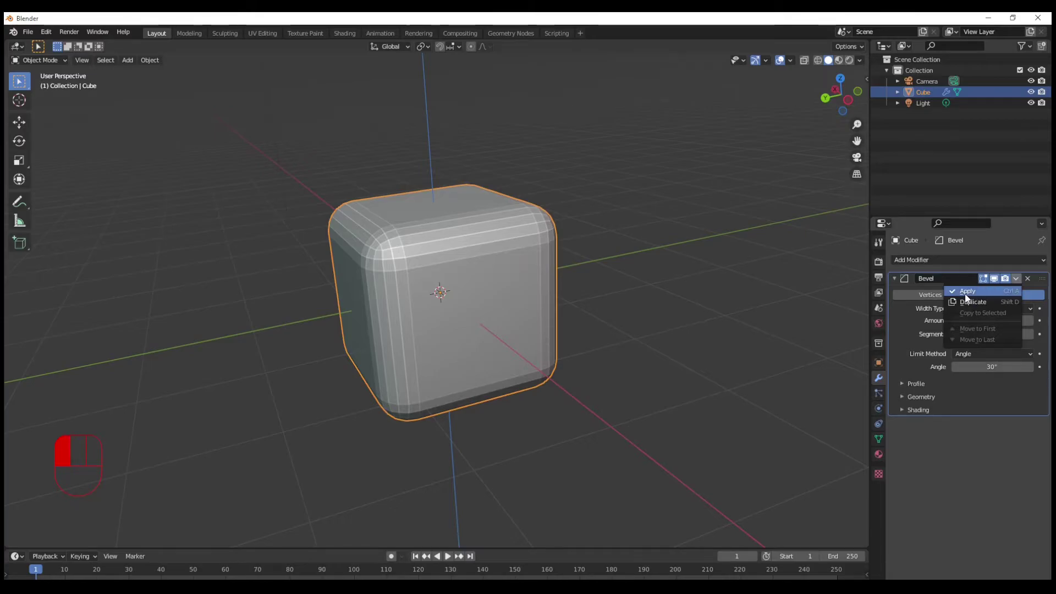
left_click(759, 299)
key("Tab")
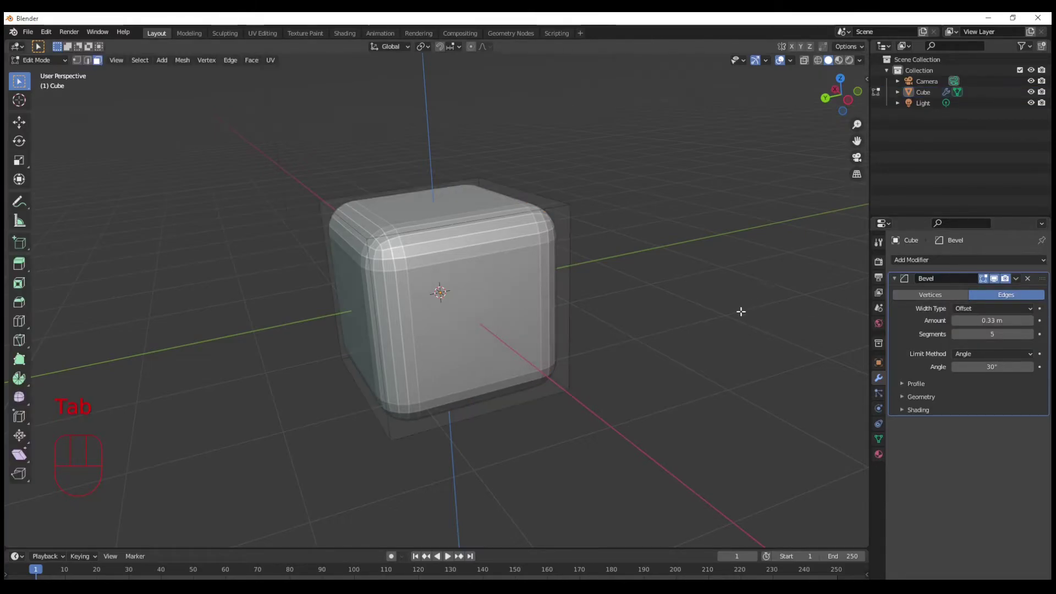
left_click(1016, 279)
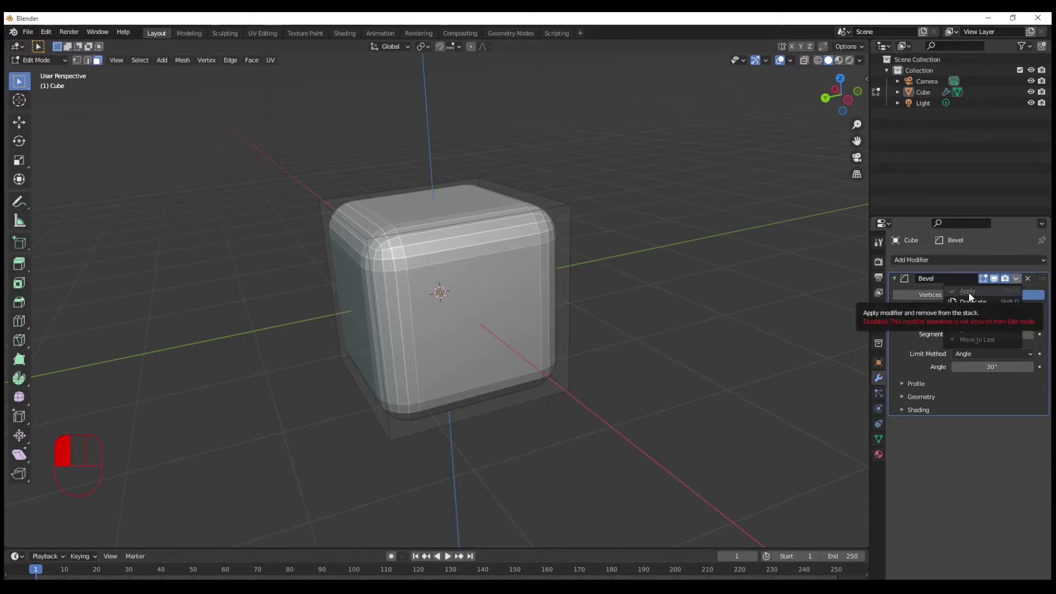
left_click(971, 278)
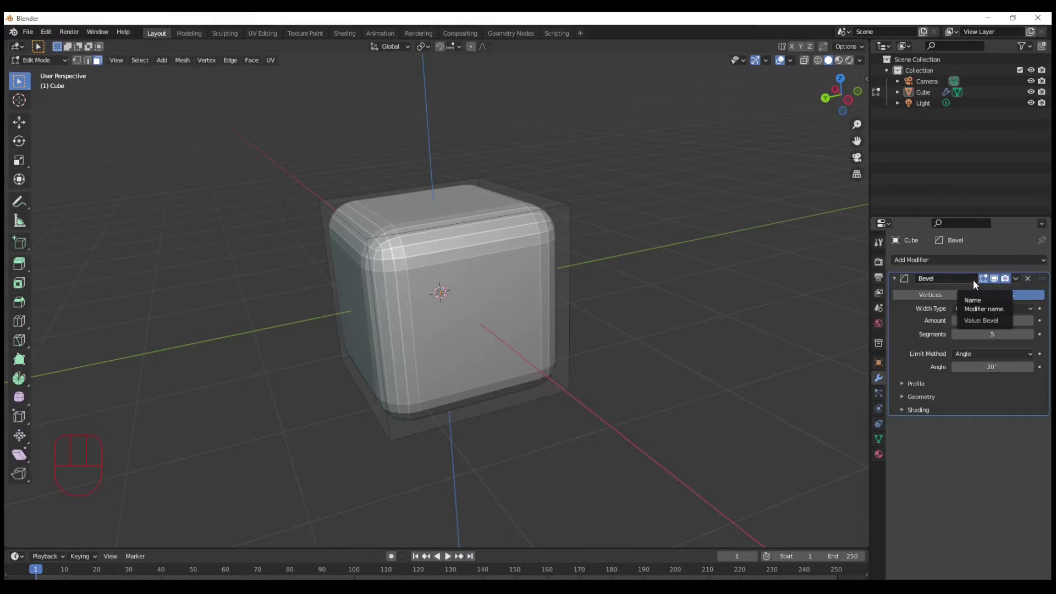
- Recheck the Bevel modifier's options in Edit Mode without applying it, and return to Object Mode
left_click(1016, 279)
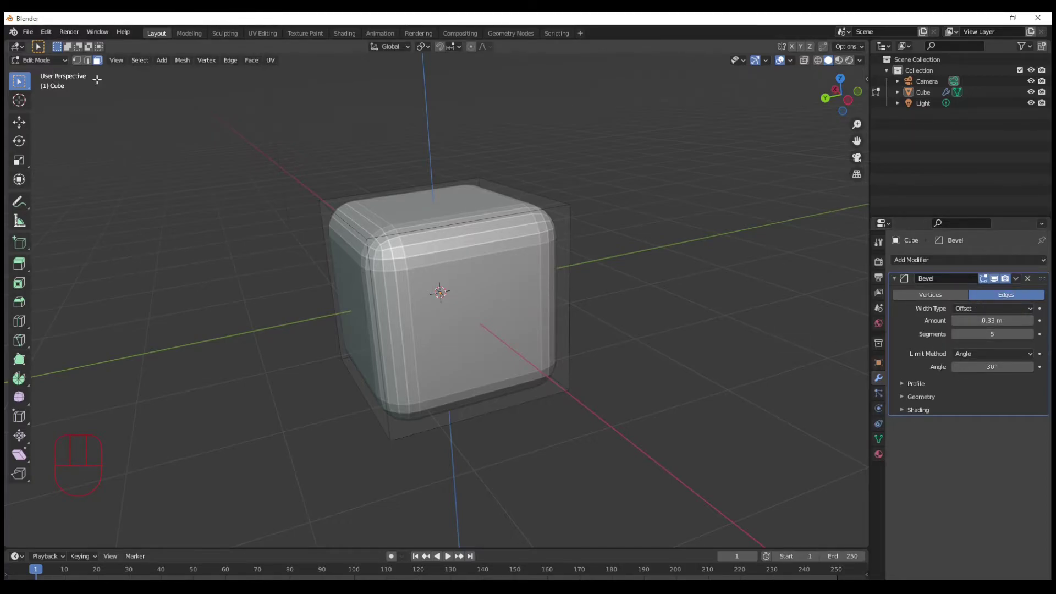
key("Tab")
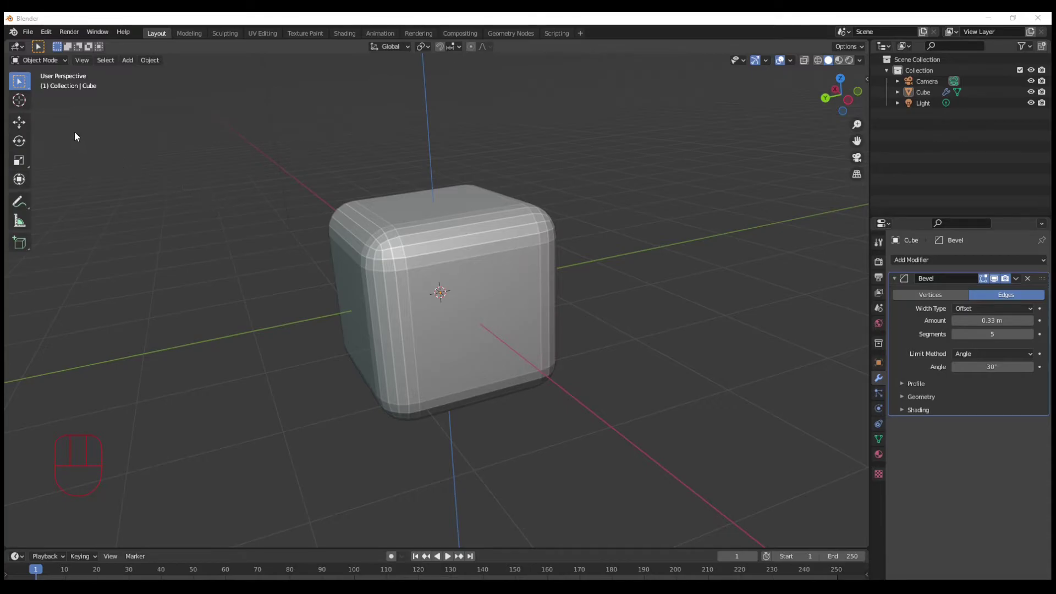
- Enter Edit Mode on the cube with vertex selection and select its upper right-hand corner vertex
key("Tab")
middle_click_drag(495, 336, 528, 325)
key("1")
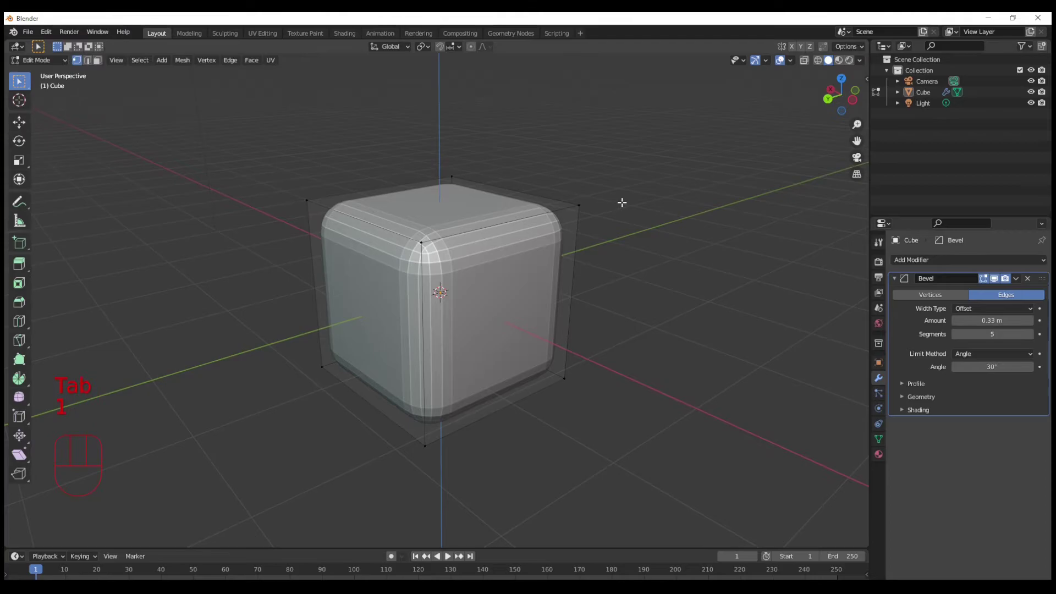
left_click(581, 205)
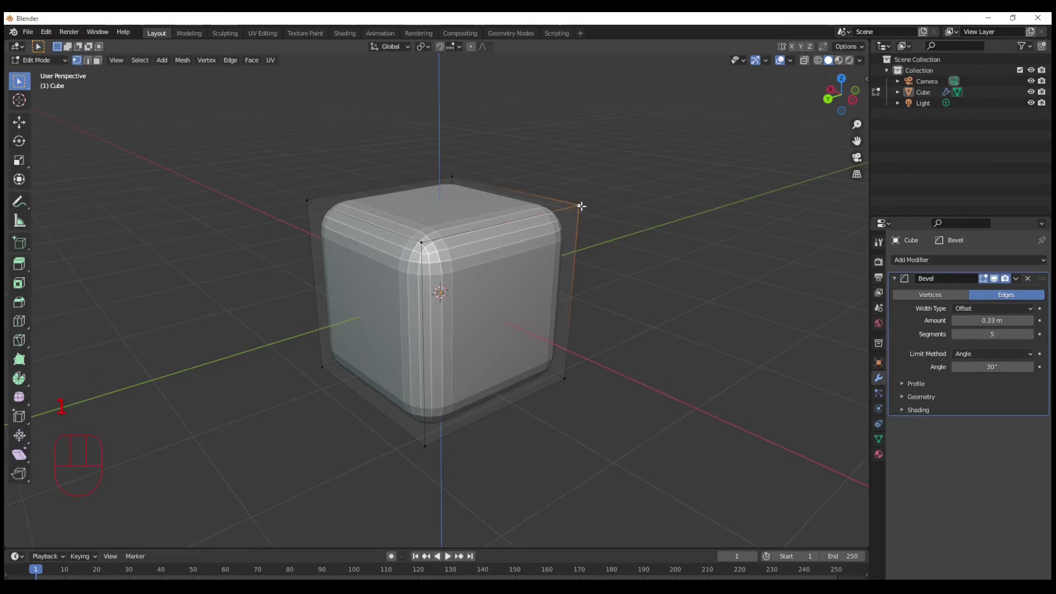
- Move the upper right-hand and upper left-hand corner vertices of the cube outward and upward, one at a time
key("g")
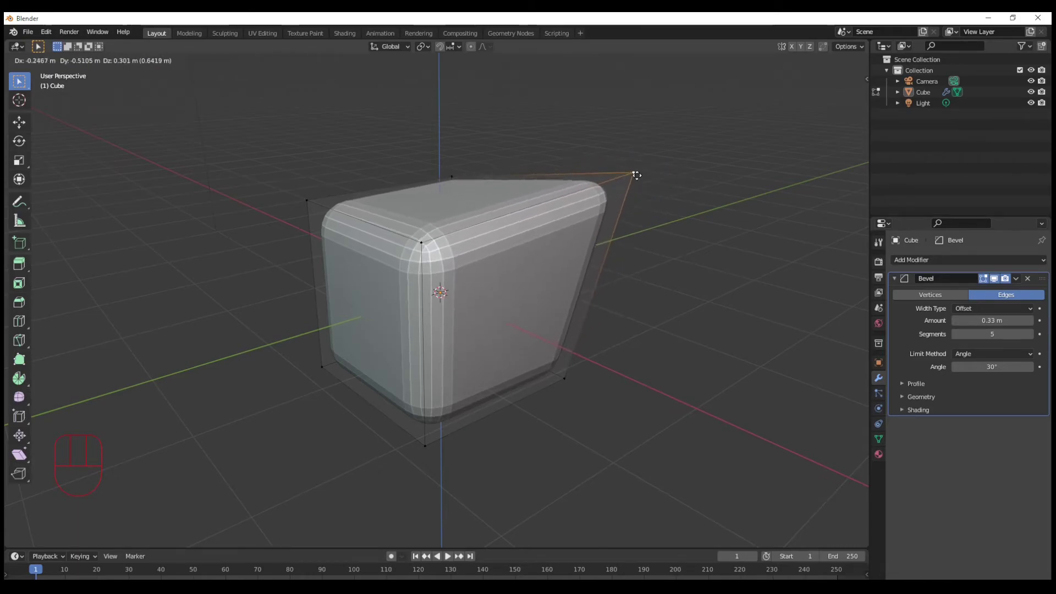
right_click(640, 180)
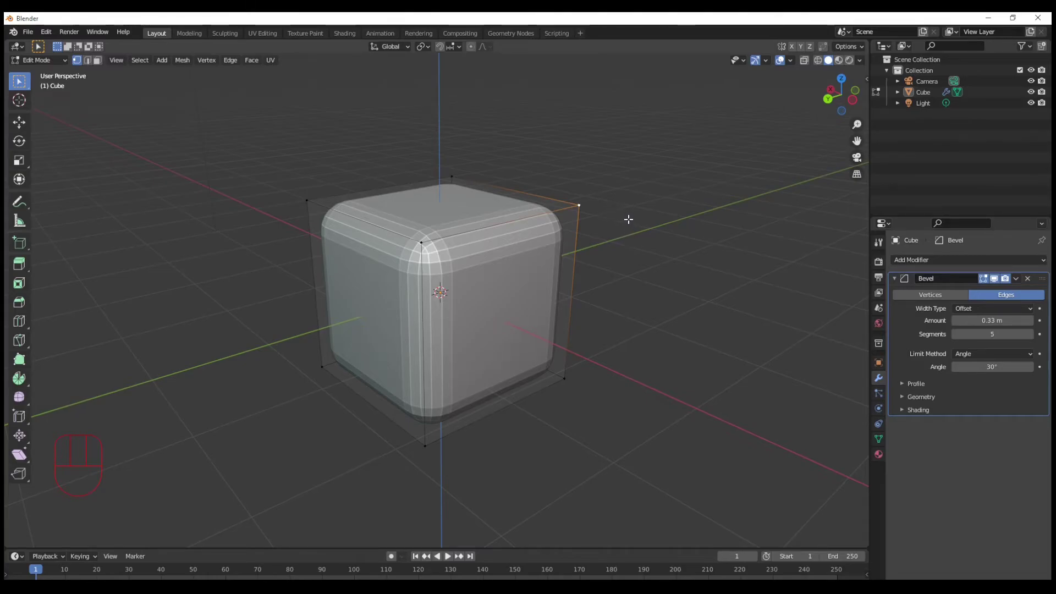
key("g")
left_click(725, 165)
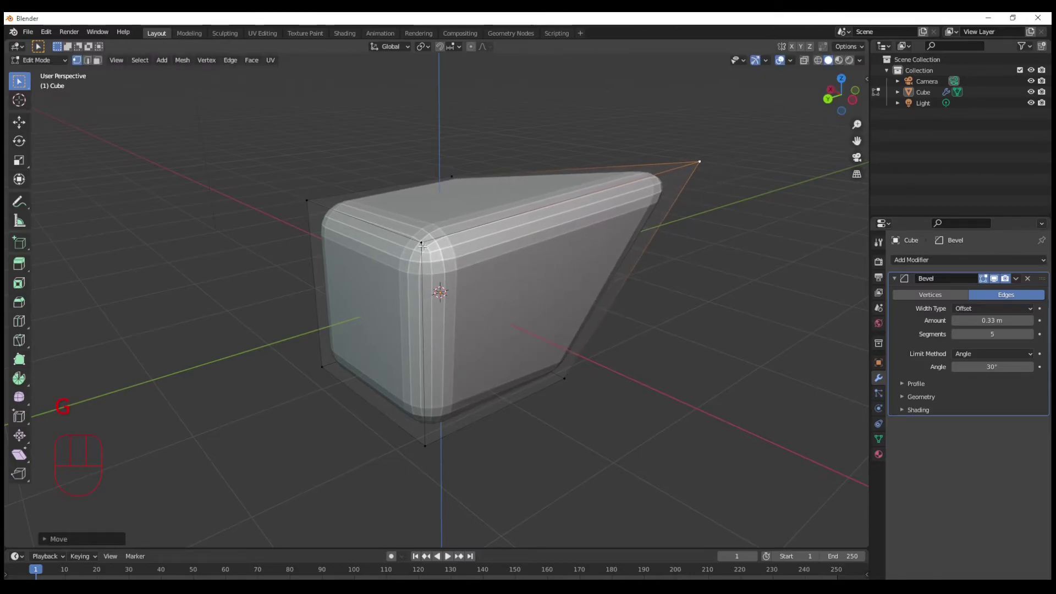
left_click(304, 198)
key("g")
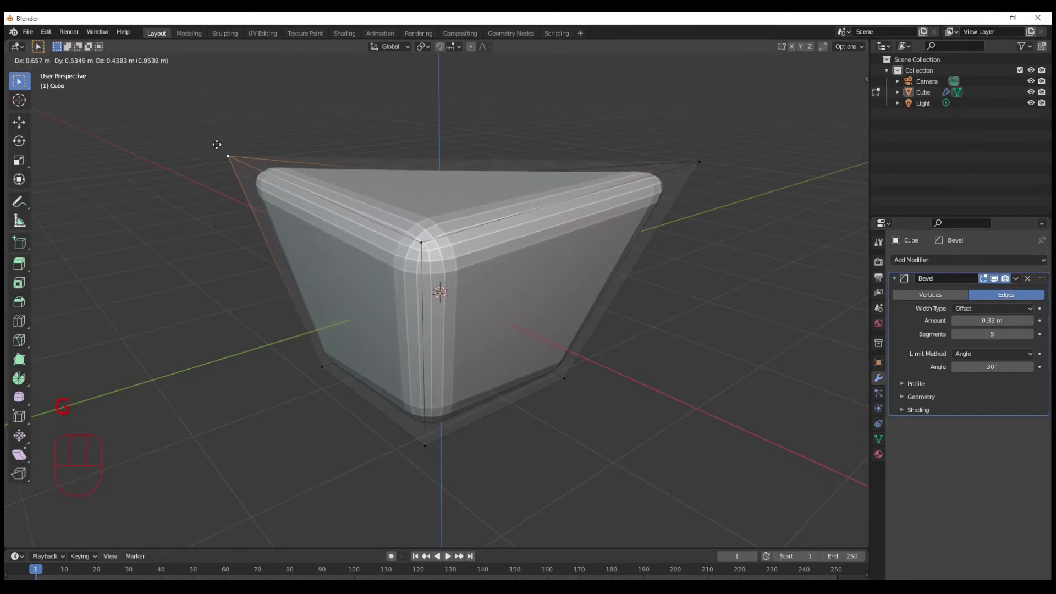
left_click(223, 159)
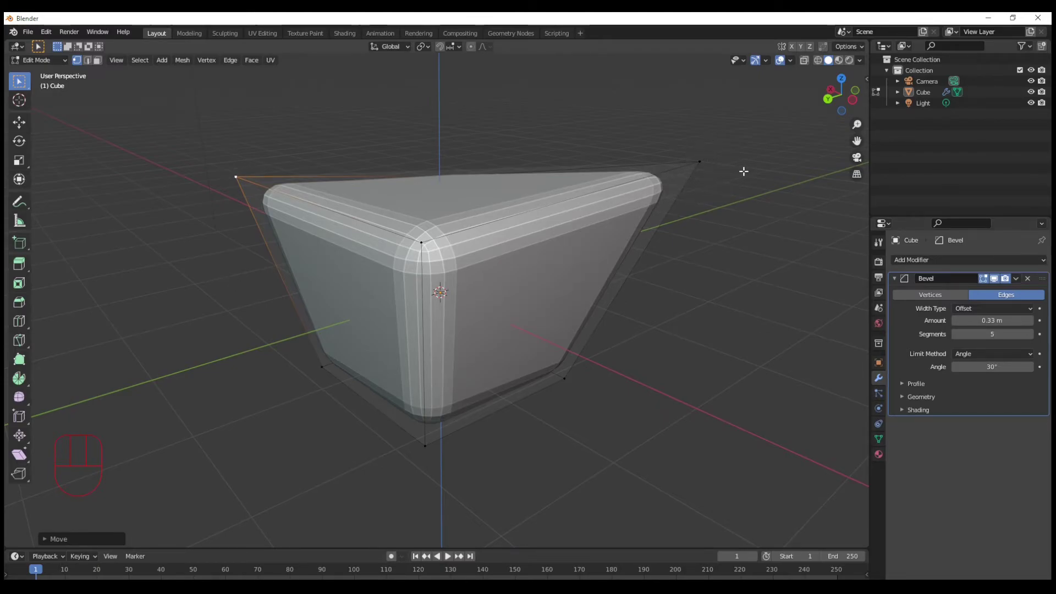
- Undo the moves of both upper corner vertices of the cube
key("ctrl+z")
key("ctrl+z")
key("ctrl+z")
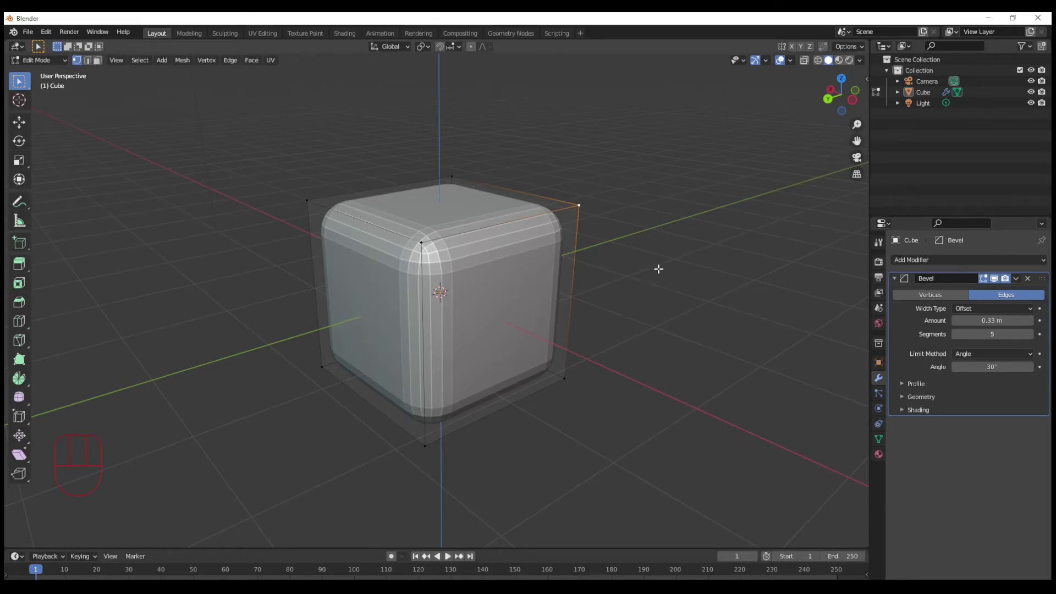
- Set the Bevel modifier's amount to 0.23 m in Object Mode and compare the result with the mesh in Edit Mode
key("Tab")
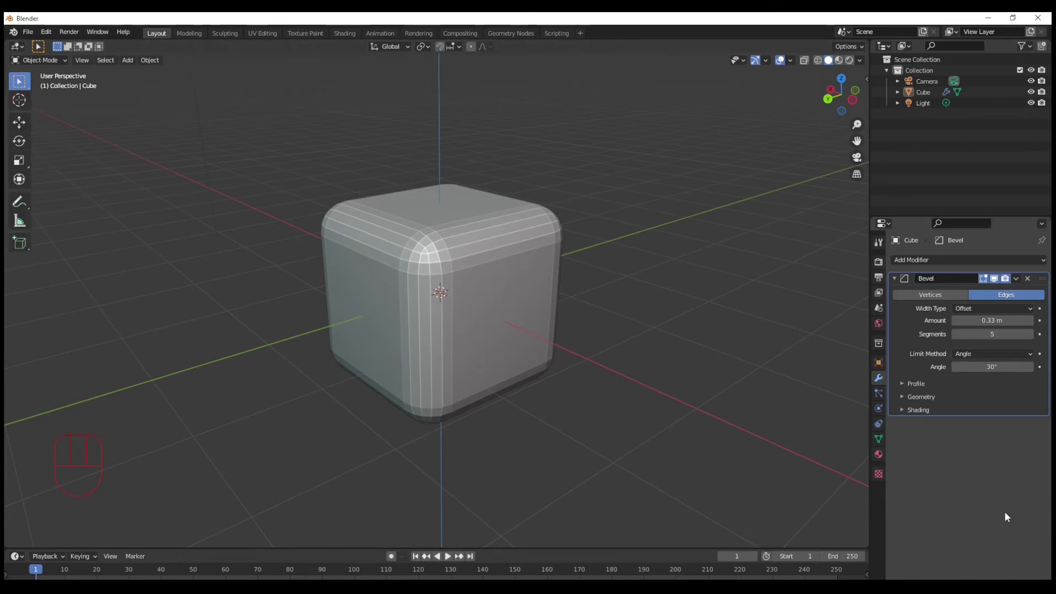
left_click_drag(972, 321, 947, 321)
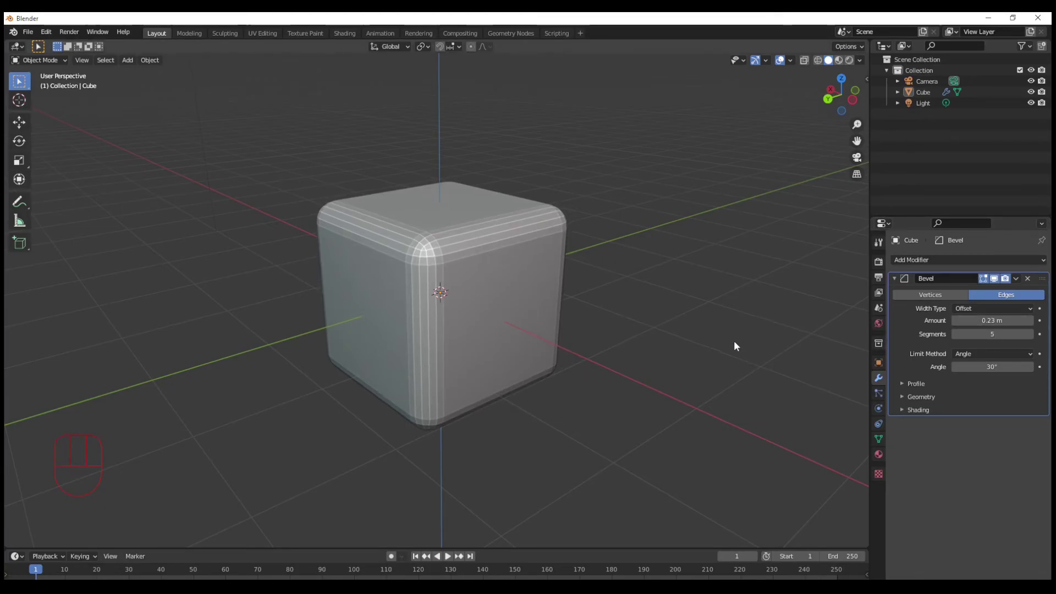
mouse_move(627, 407)
middle_mouse_down()
mouse_move(610, 415)
mouse_move(592, 405)
mouse_move(617, 417)
middle_mouse_up()
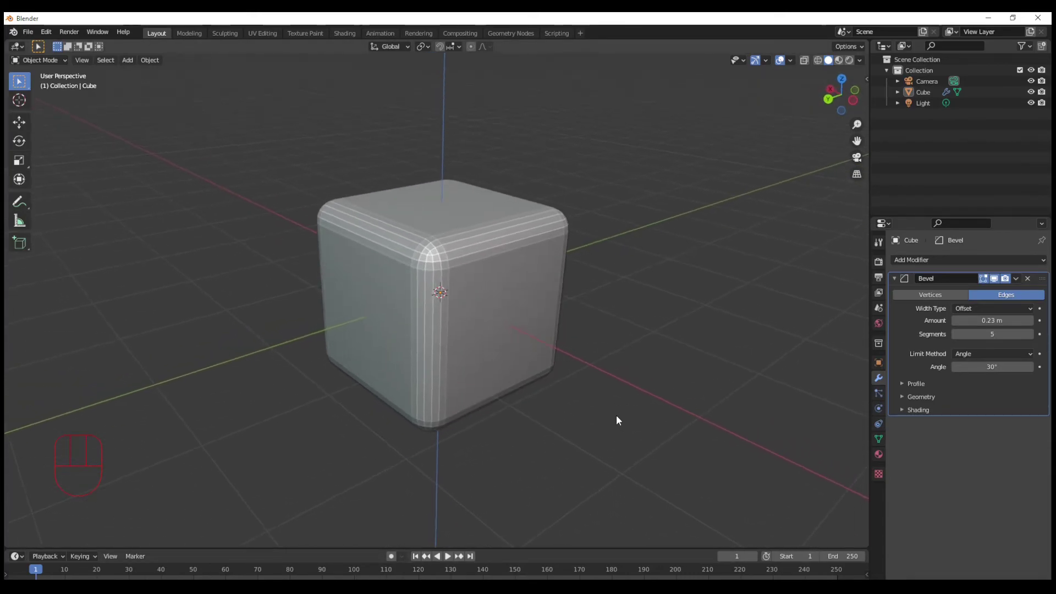
key("Tab")
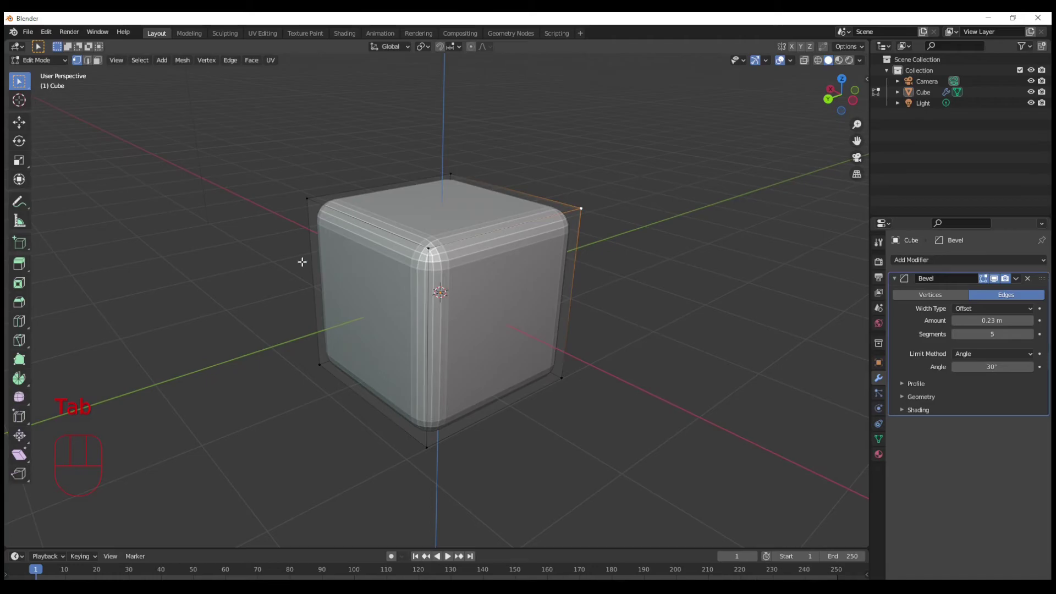
key("Tab")
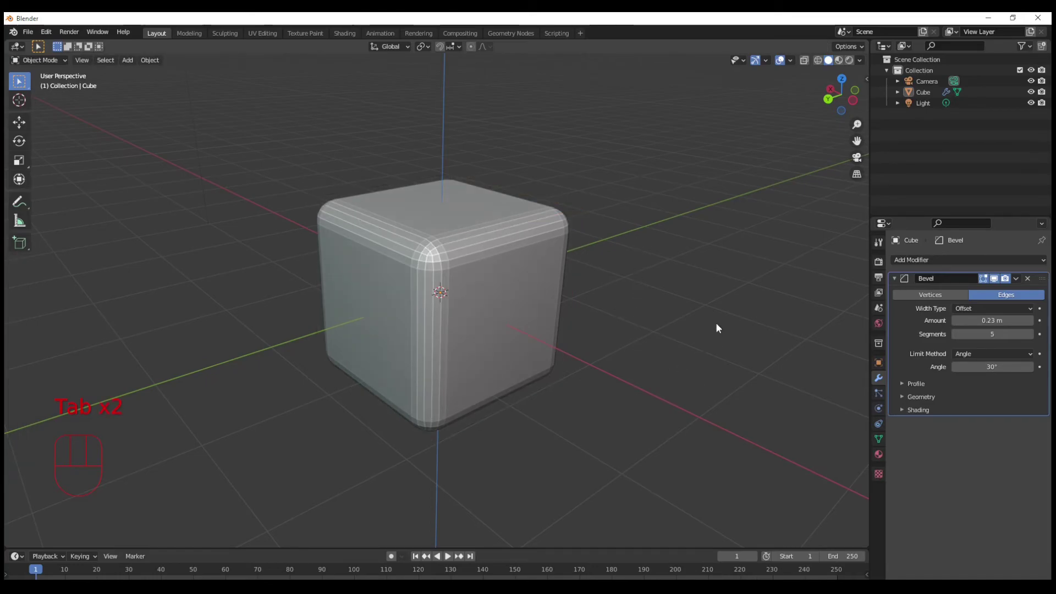
- Apply the Bevel modifier to the cube in Object Mode and deselect the cube
left_click(499, 305)
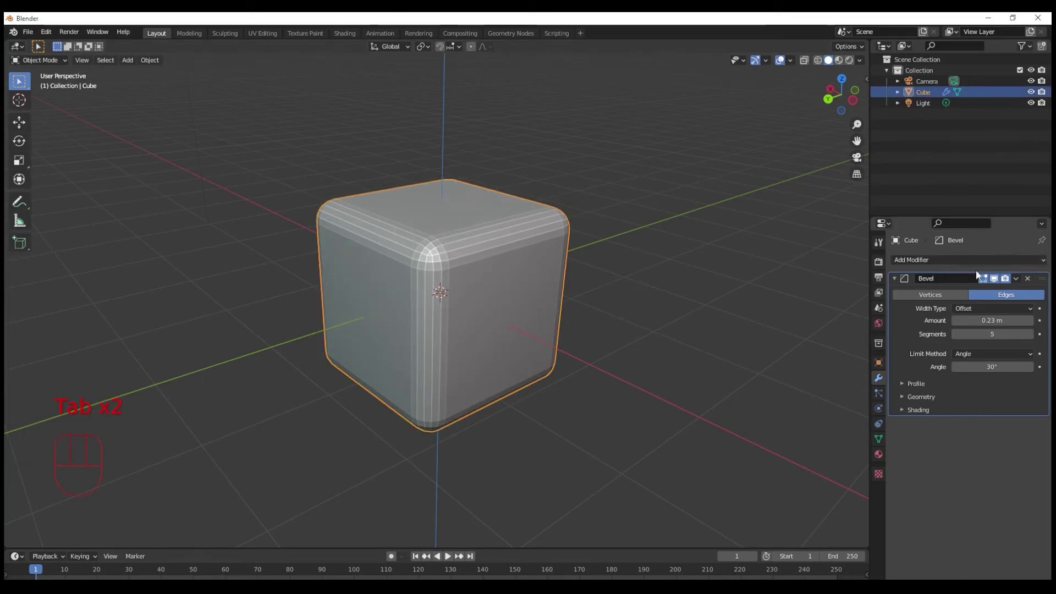
left_click_drag(1016, 278, 973, 295)
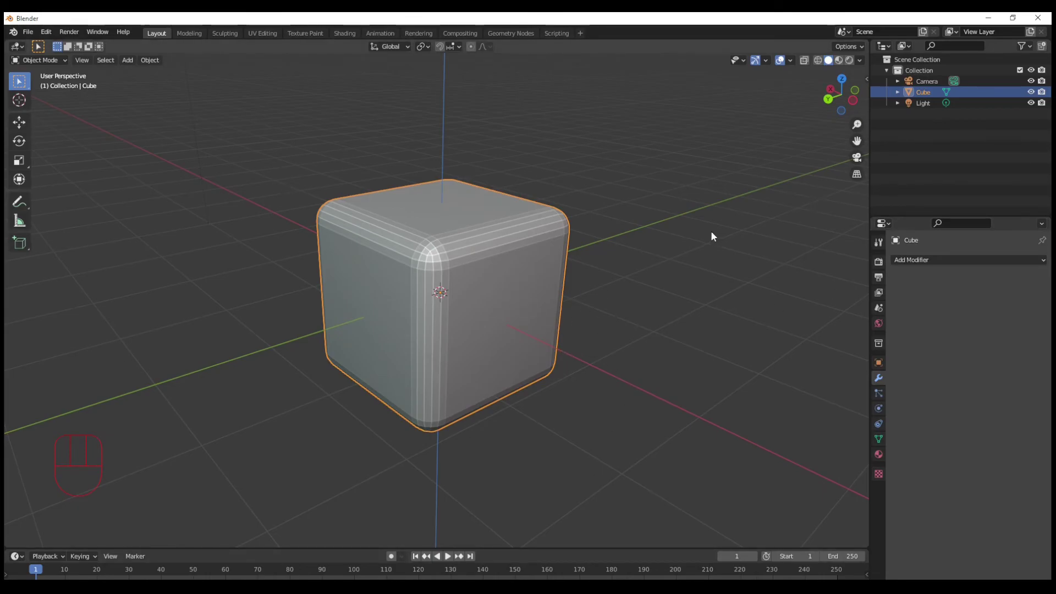
left_click(693, 239)
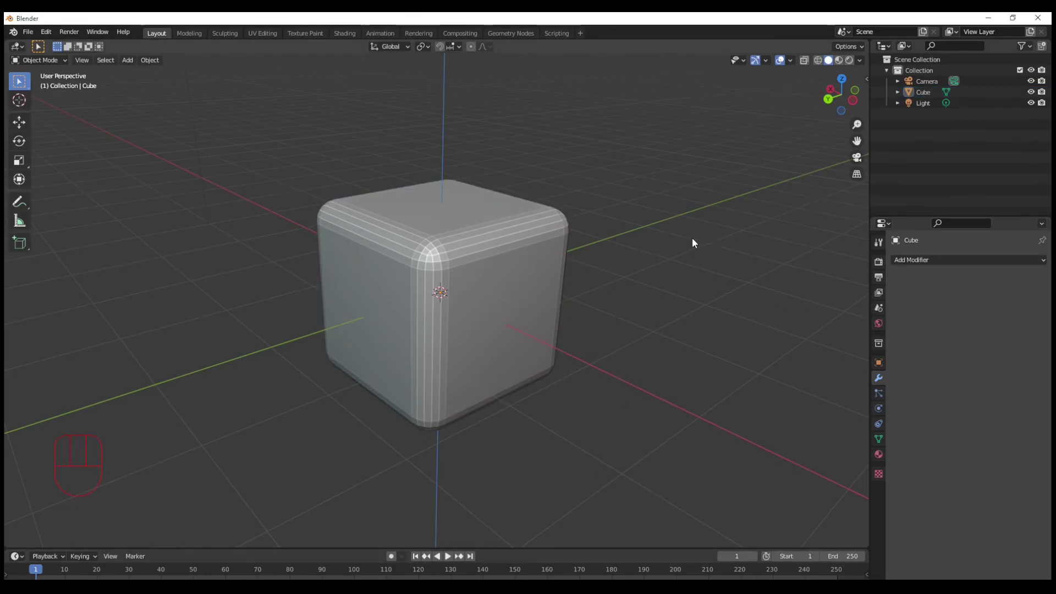
- Examine the vertices of the applied bevel on the cube's corners and edges in Edit Mode
left_click(523, 299)
key("Tab")
middle_click_drag(523, 299, 573, 316)
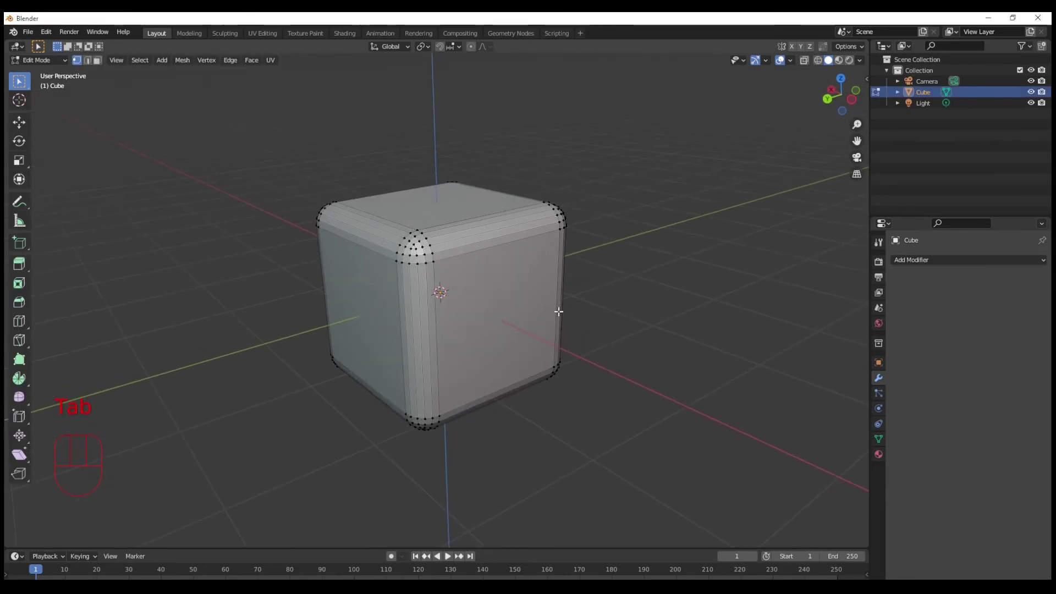
scroll(471, 254, "up", 4)
middle_click_drag(472, 253, 528, 353)
key("shift+z")
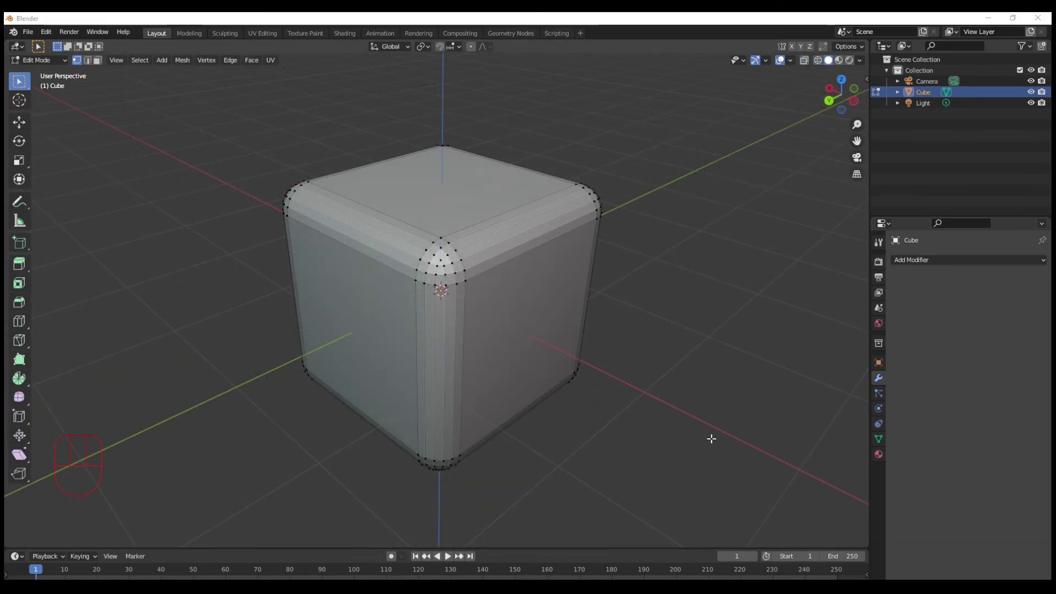
middle_click_drag(717, 417, 725, 419)
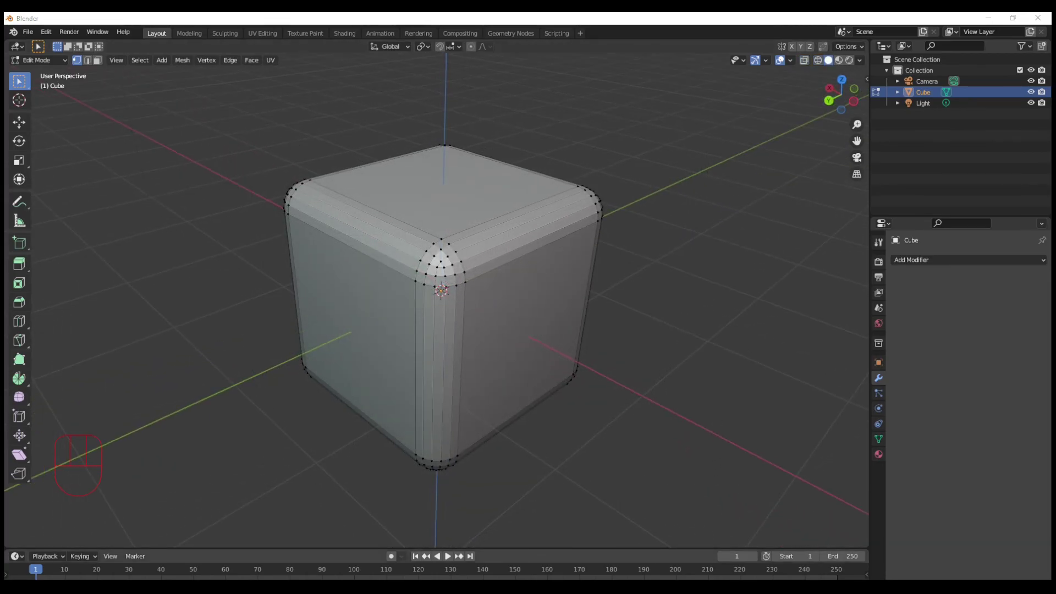